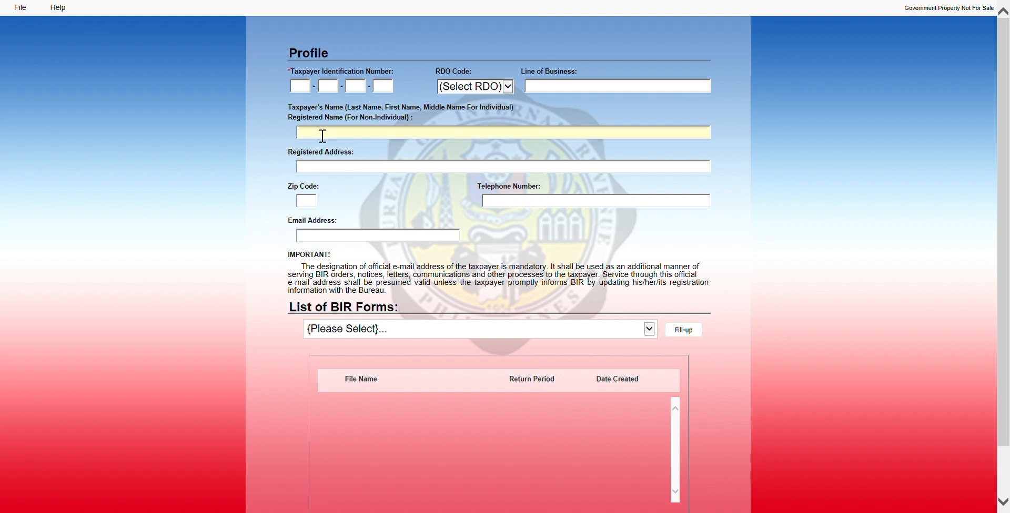
- Enter the taxpayer's TIN across the TIN boxes and move on to the RDO code
left_click(310, 90)
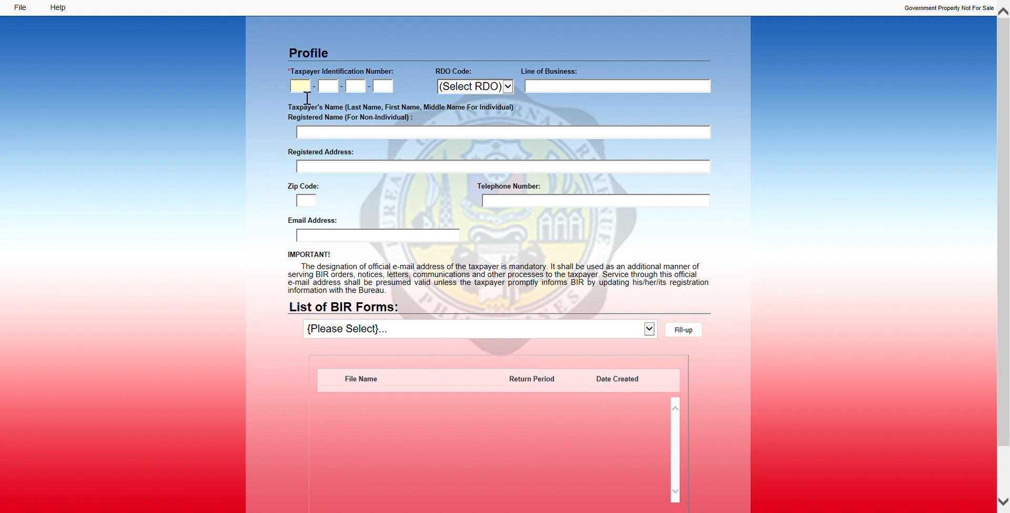
key("Tab")
key("Tab")
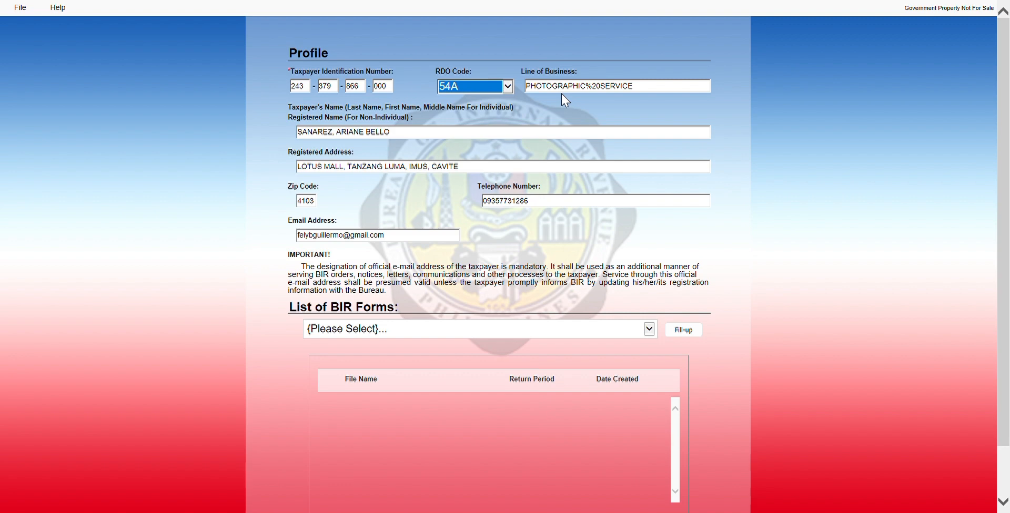
- Remove the stray %20 so the line of business reads PHOTOGRAPHIC SERVICE, then advance to the BIR Forms list
left_click(603, 89)
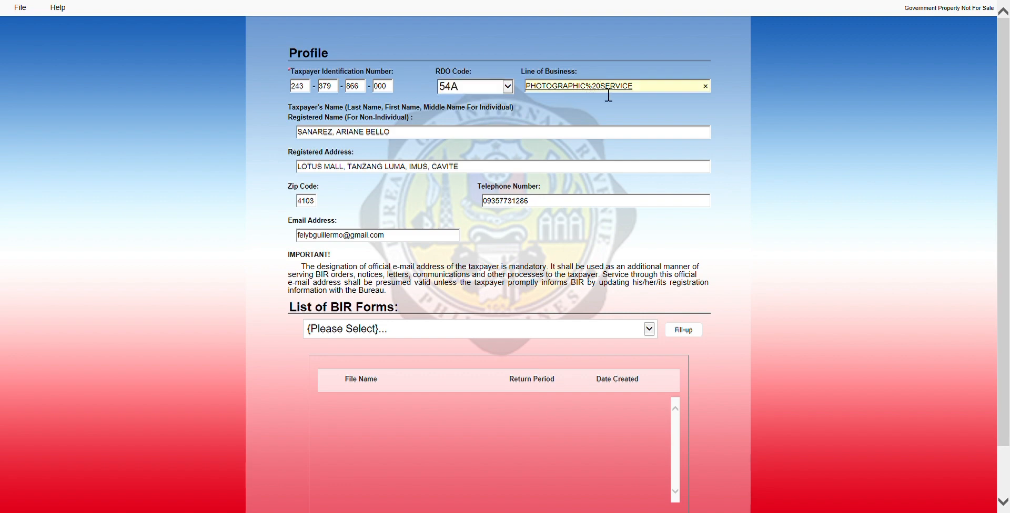
key("BackSpace")
key("BackSpace")
key("BackSpace")
key("Tab")
key("Tab")
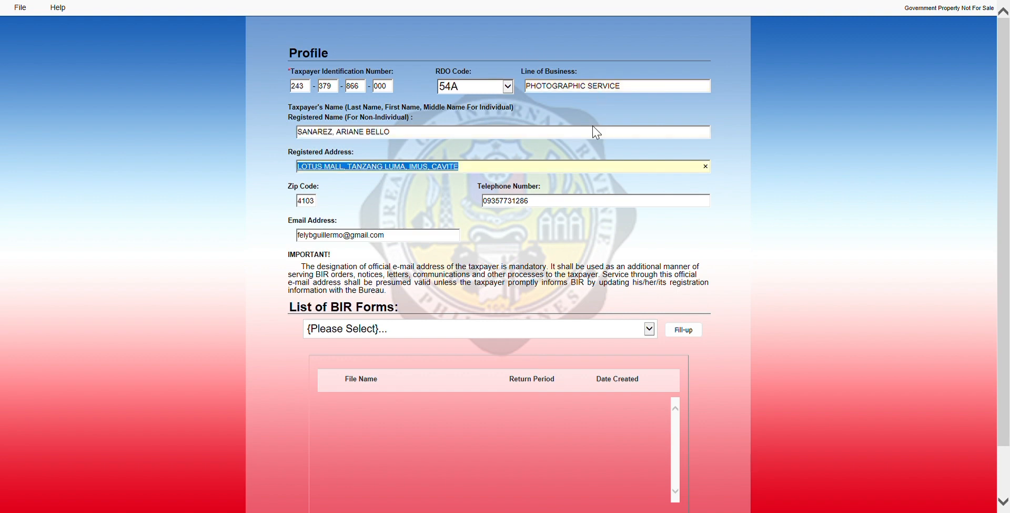
key("Tab")
key("Tab")
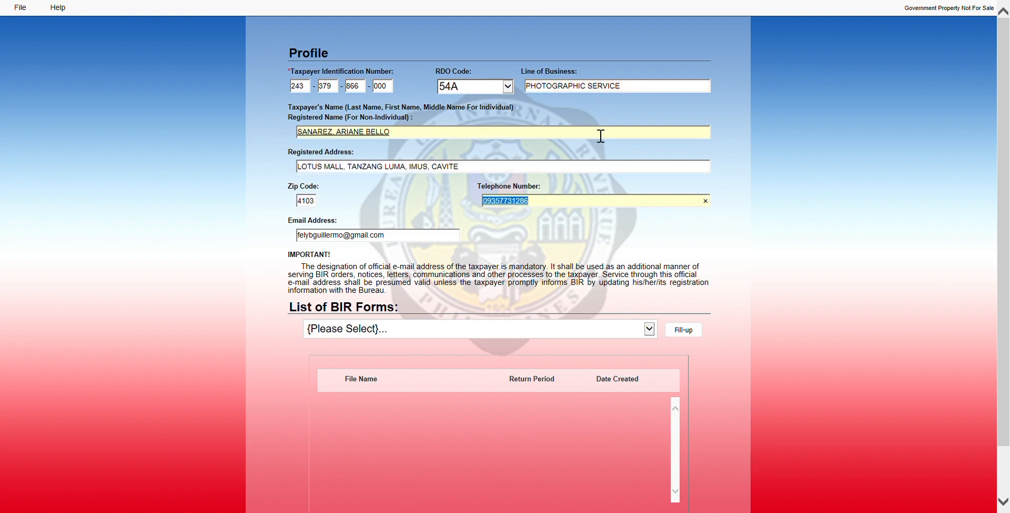
key("Tab")
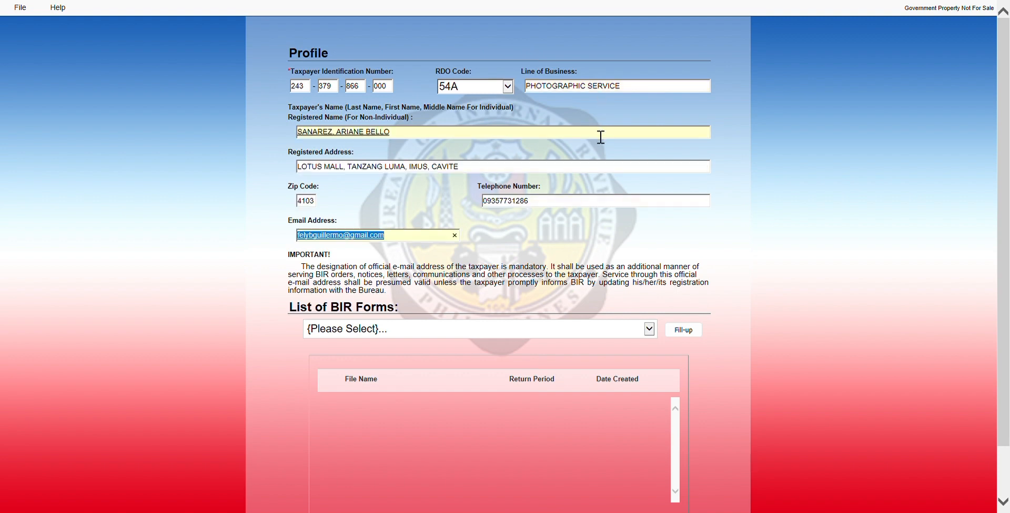
key("Tab")
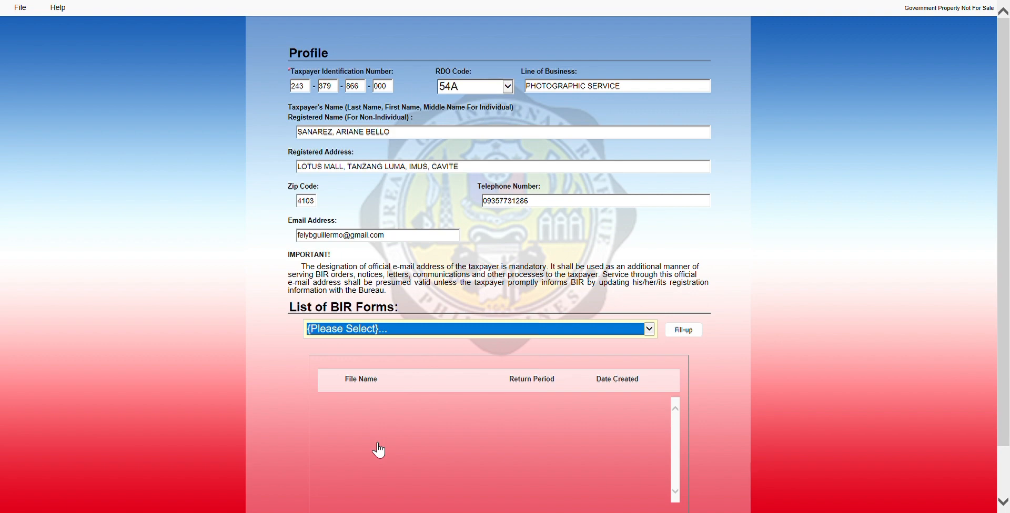
- Select BIR Form 2551Qv2018 and start a new fill-up of that return
left_click(472, 449)
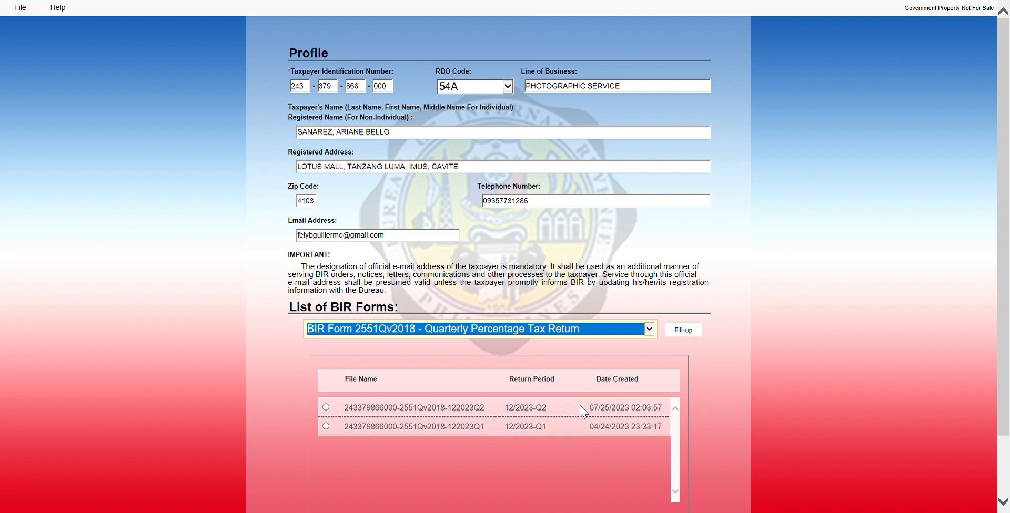
left_click(692, 334)
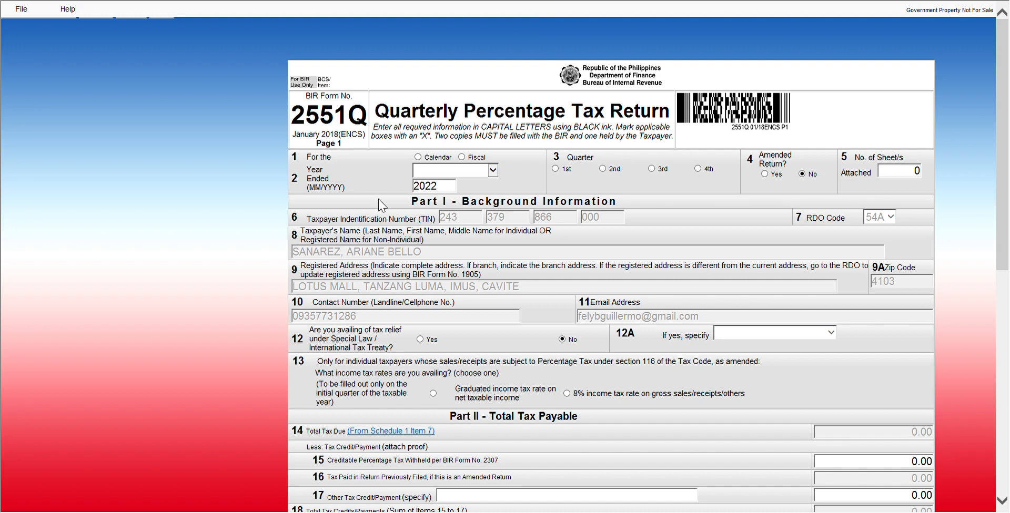
- Mark the 2551Q as a calendar-year, 3rd-quarter return, then go to Schedule 1 and validate
left_click(417, 157)
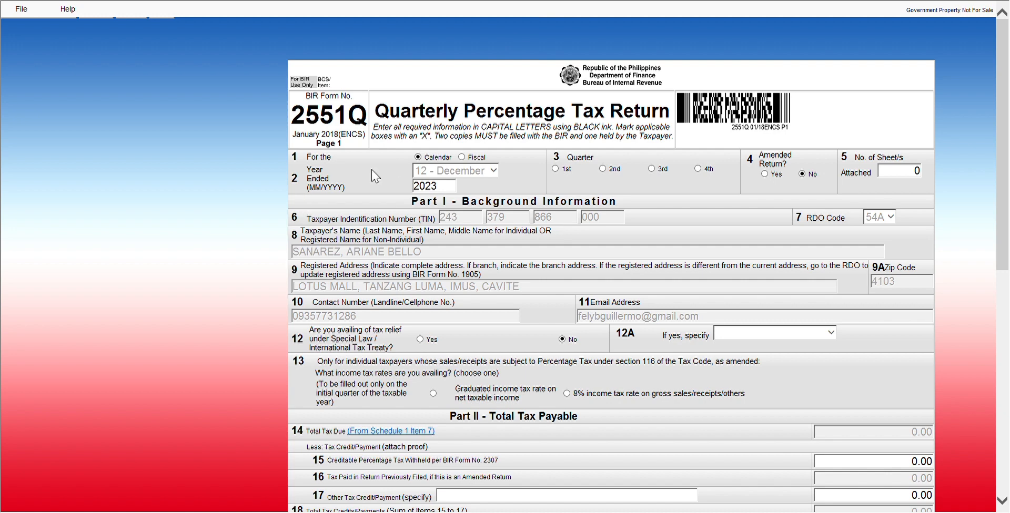
left_click(652, 171)
left_click(1002, 501)
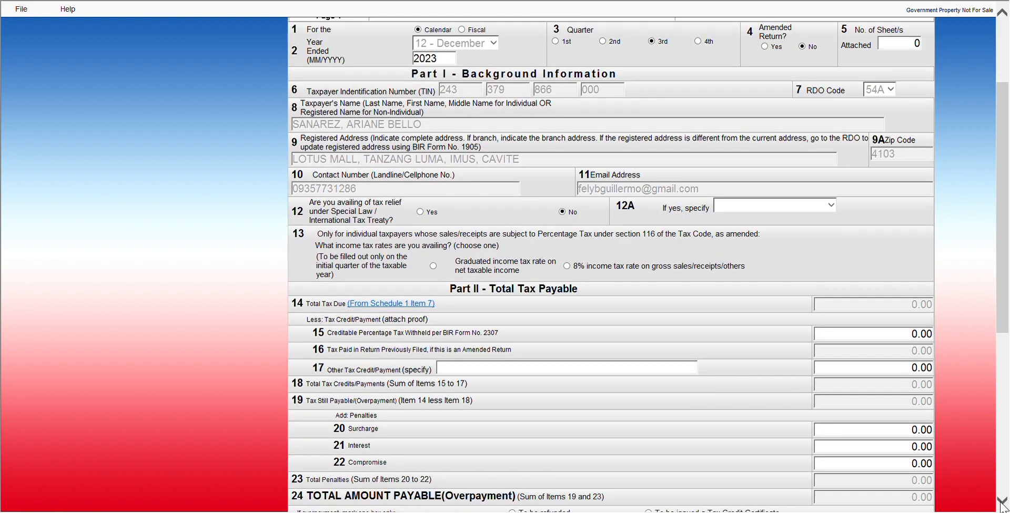
left_click(1002, 502)
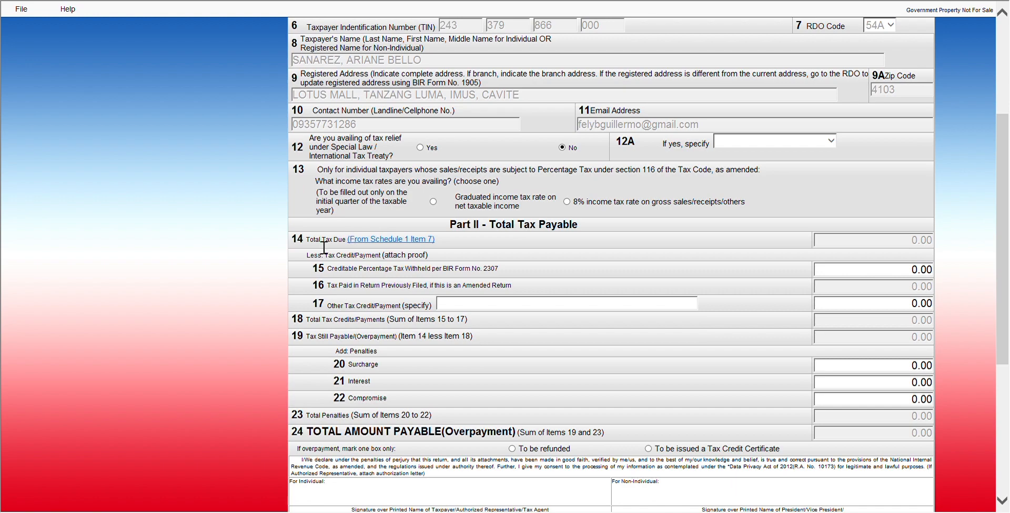
left_click(383, 239)
scroll(384, 241, "up", 3)
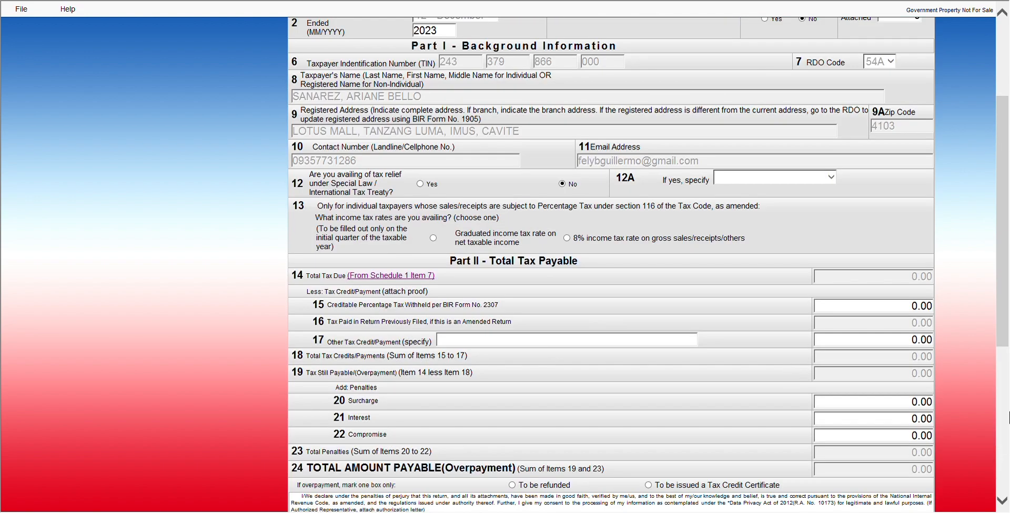
left_click(1000, 501)
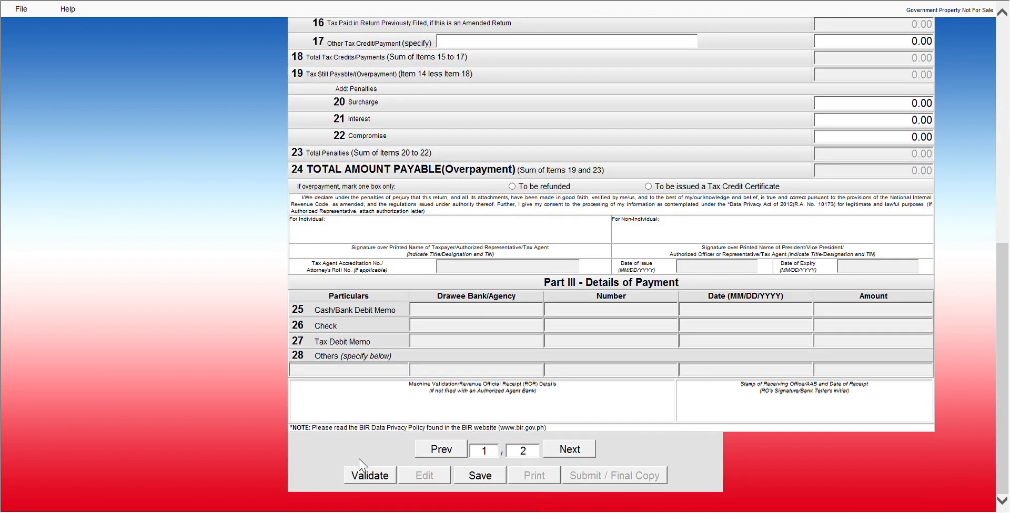
left_click(360, 480)
- On page 2, set Schedule 1 row 1's ATC to PT 010 (3.0%), then return to page 1
left_click(568, 451)
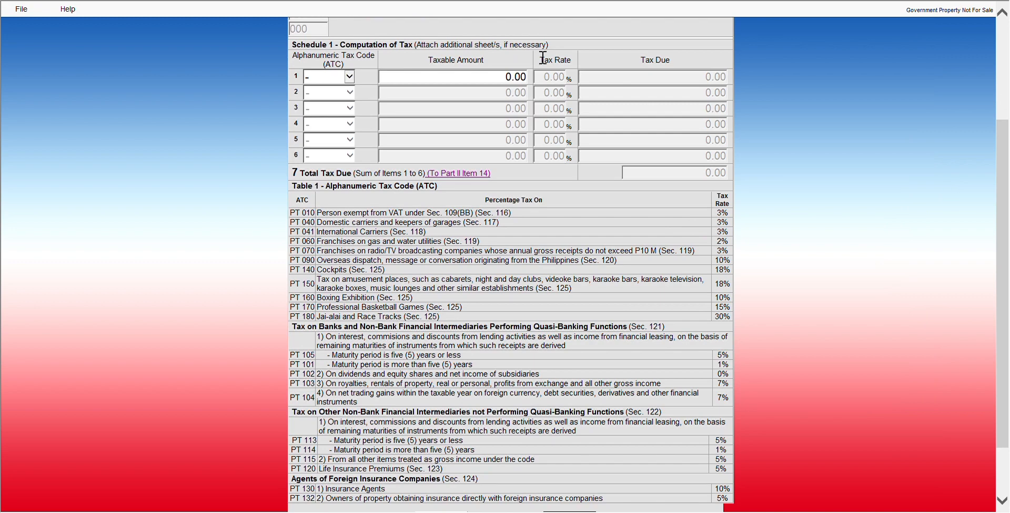
left_click(350, 80)
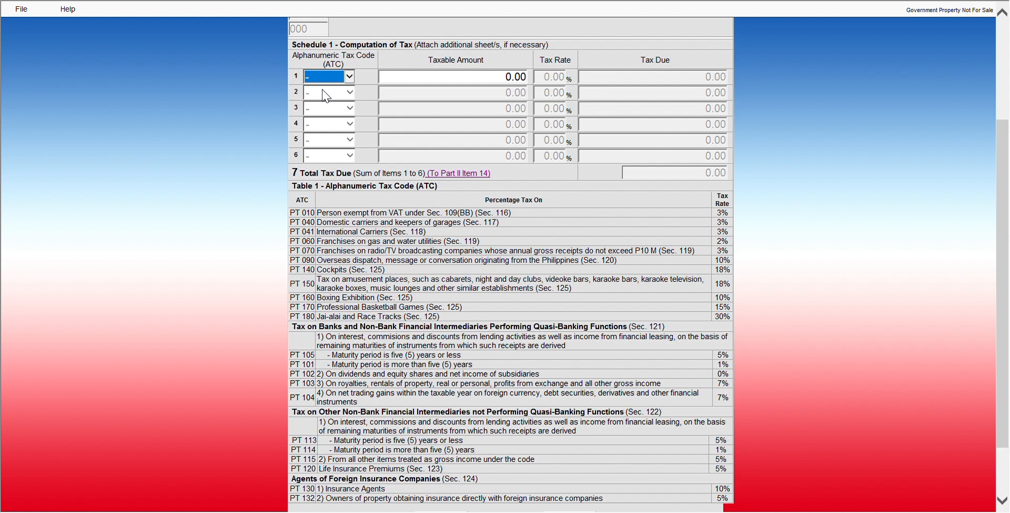
key("Down")
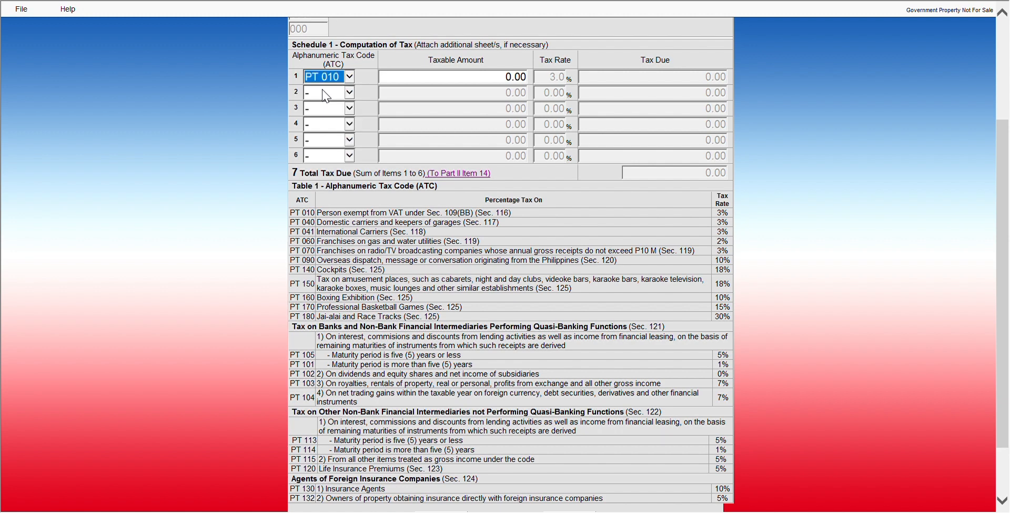
key("Tab")
key("Tab")
key("Tab")
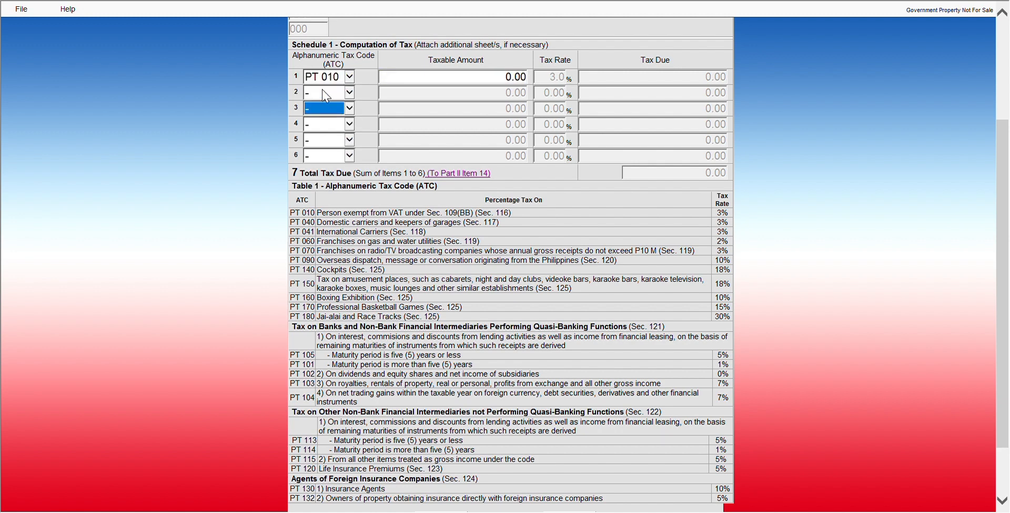
key("Tab")
key("Tab")
key("Tab")
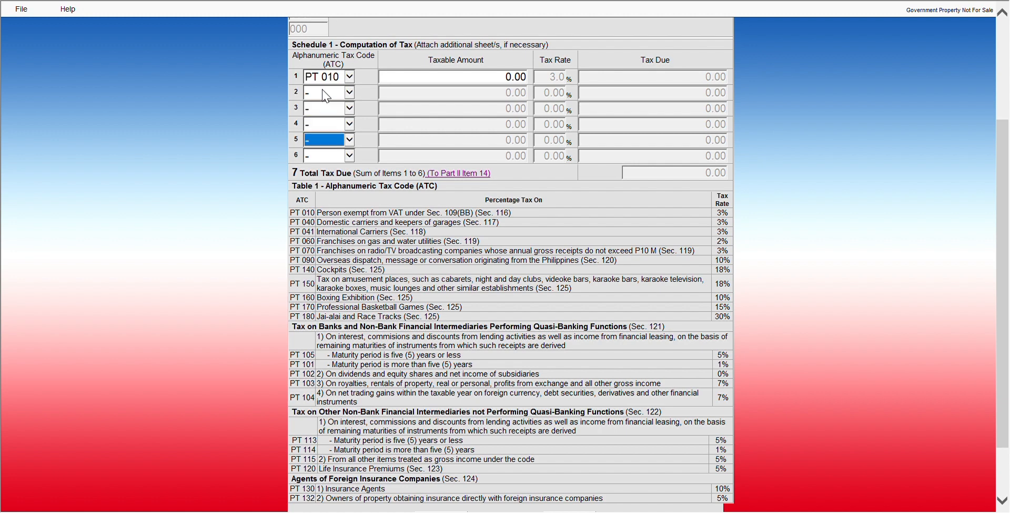
key("Tab")
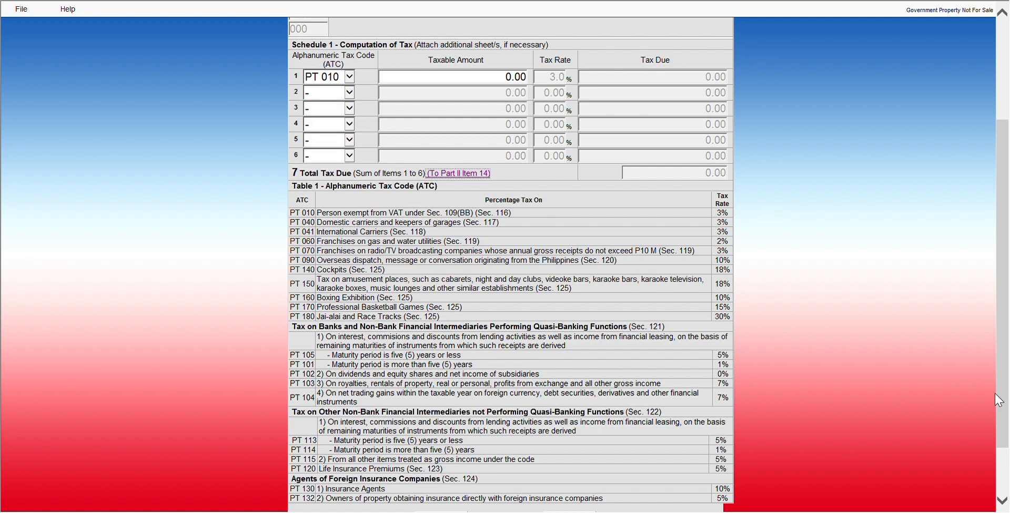
left_click(1003, 502)
left_click(1003, 503)
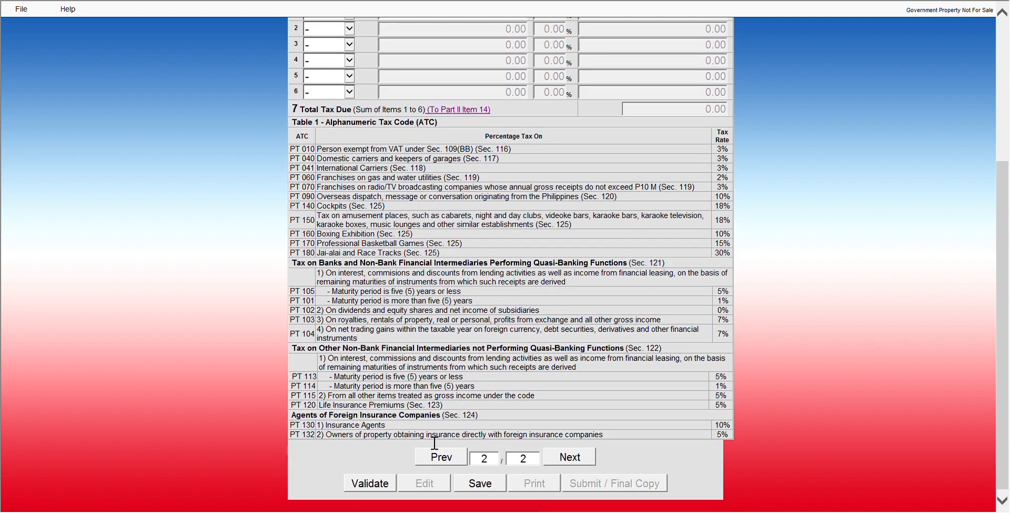
left_click(439, 465)
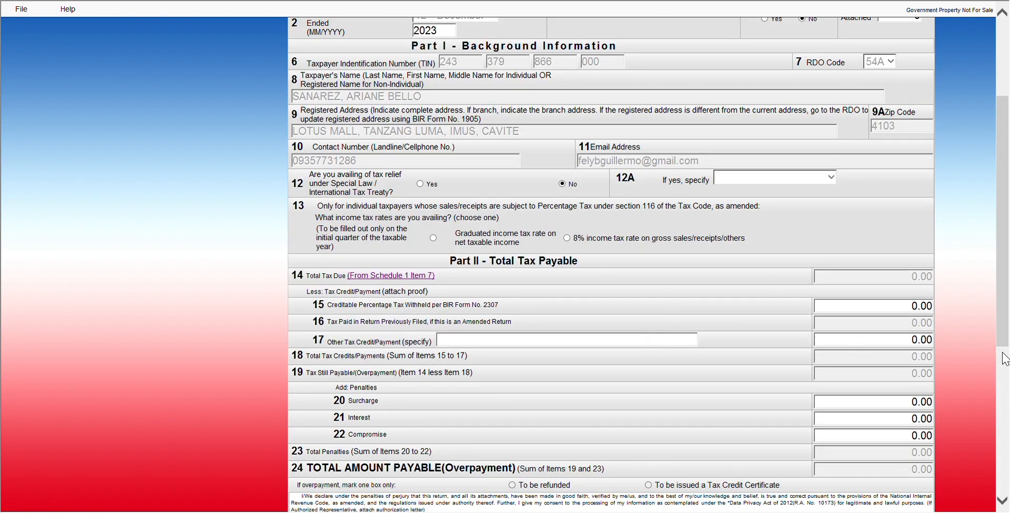
- Validate the completed 2551Q return from the bottom of the form
left_click(1002, 500)
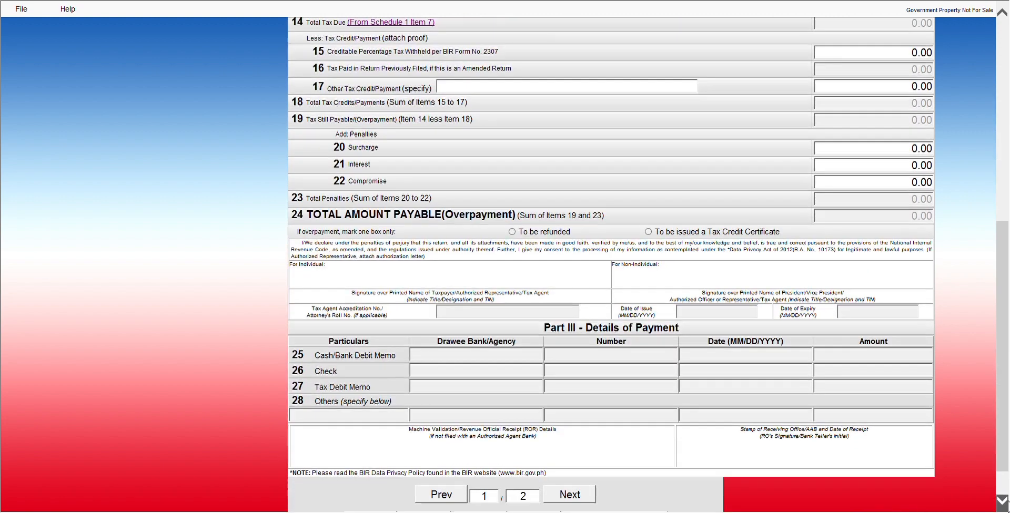
scroll(1006, 502, "up", 8)
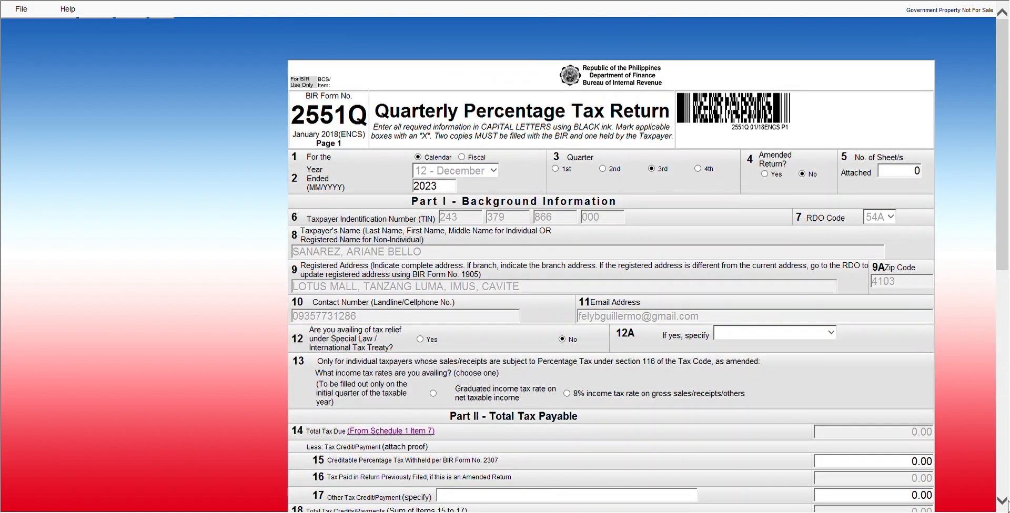
scroll(1005, 503, "down", 9)
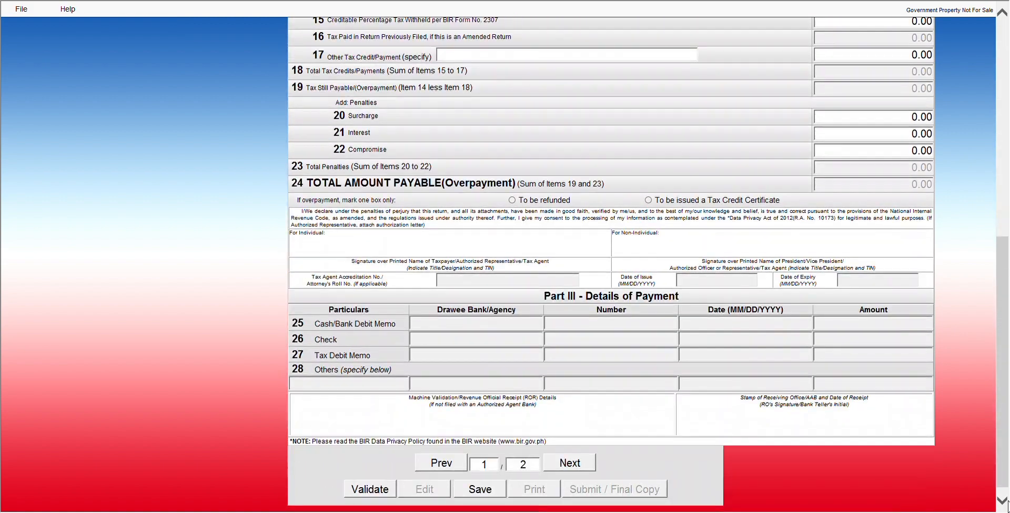
scroll(1005, 503, "down", 1)
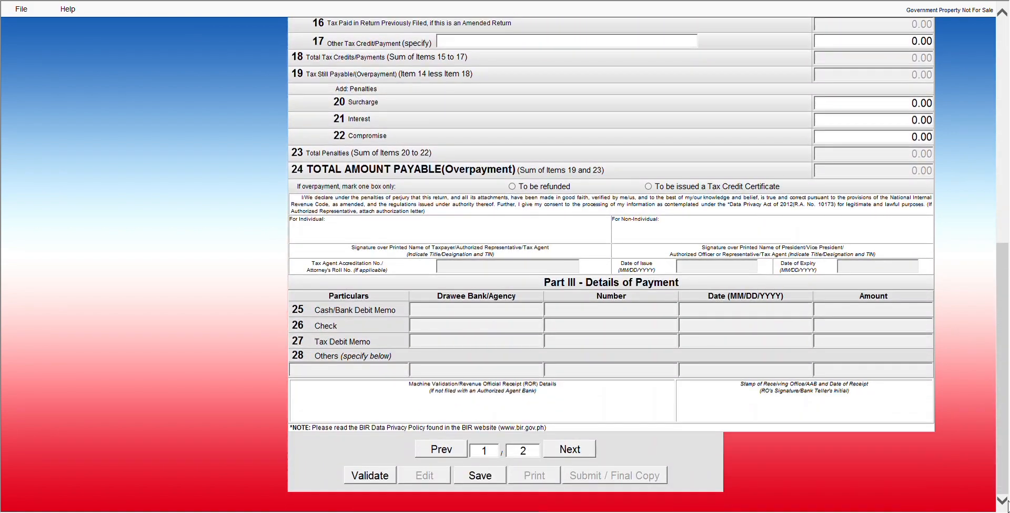
left_click(371, 476)
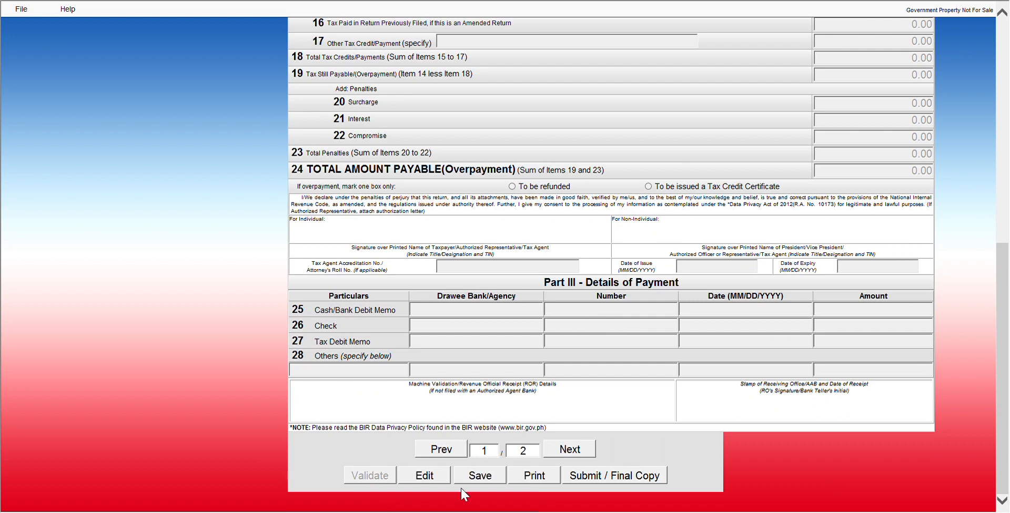
- Save the validated return, dismiss the confirmation, and submit it as final copy
left_click(480, 476)
left_click(602, 308)
left_click(584, 476)
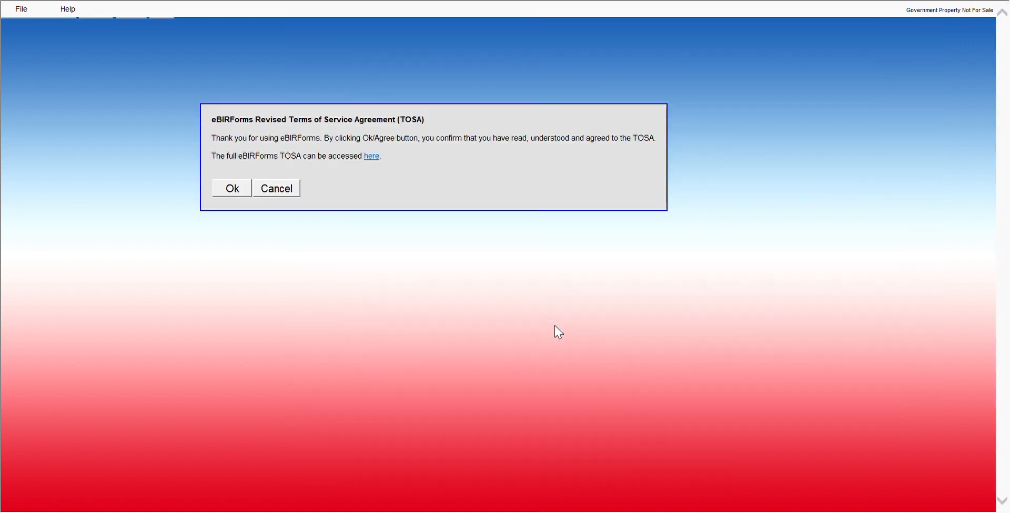
- Agree to the revised Terms of Service Agreement for the 2551Q submission
left_click(238, 195)
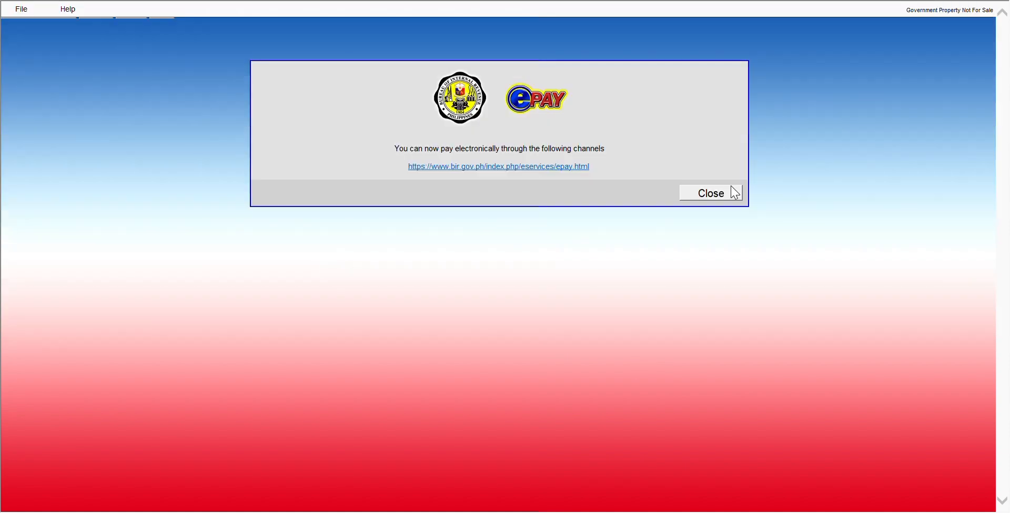
- Close the ePay notice, print the 2551Q from its print preview, then cancel out of the preview
left_click(713, 193)
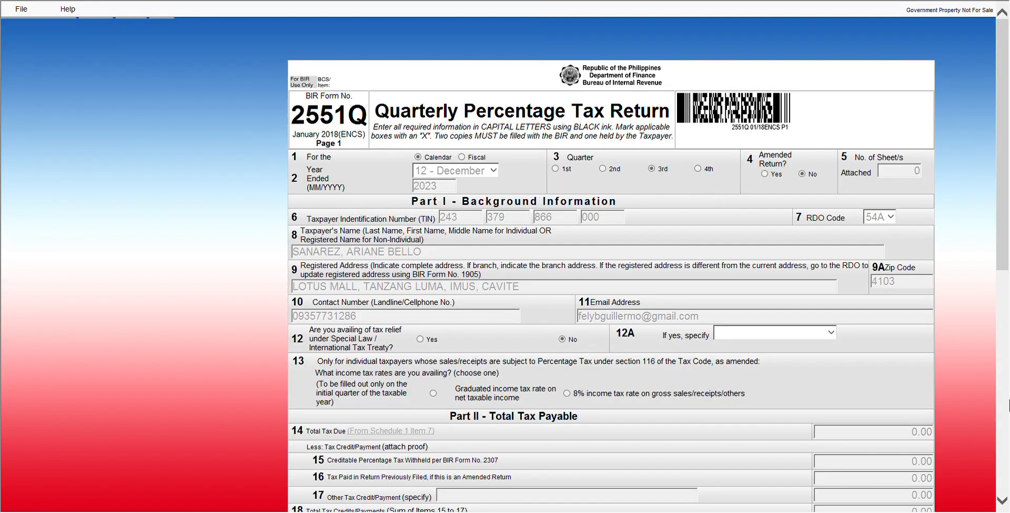
scroll(1005, 503, "down", 9)
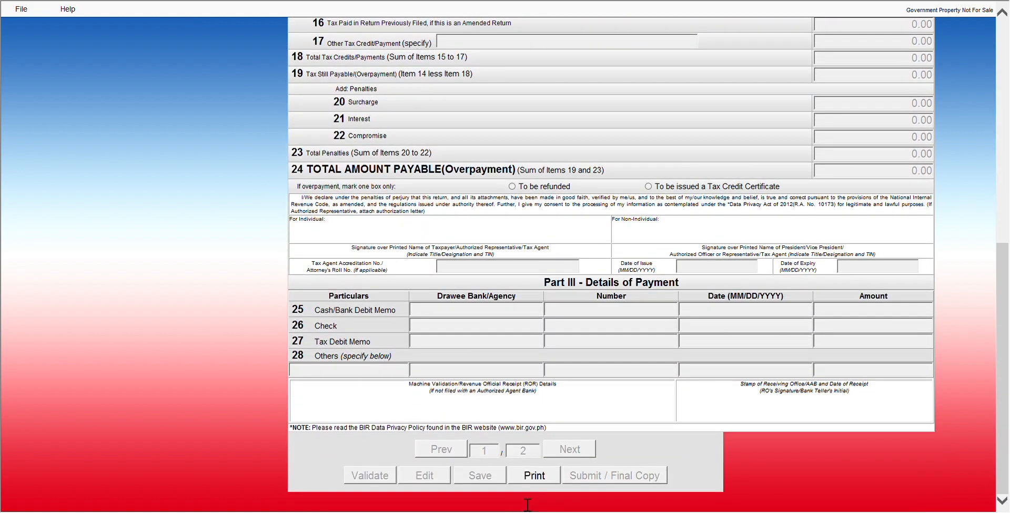
left_click(538, 475)
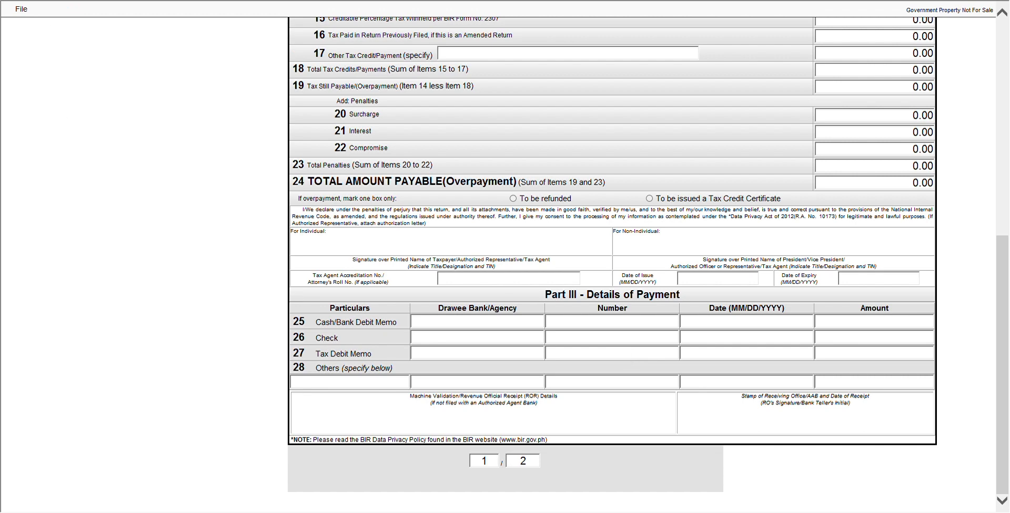
left_click(35, 13)
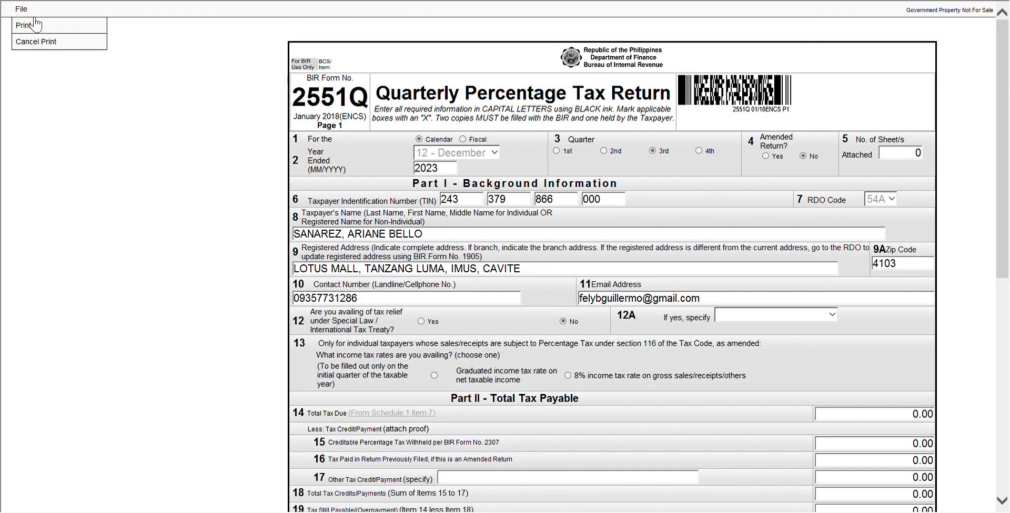
left_click(31, 28)
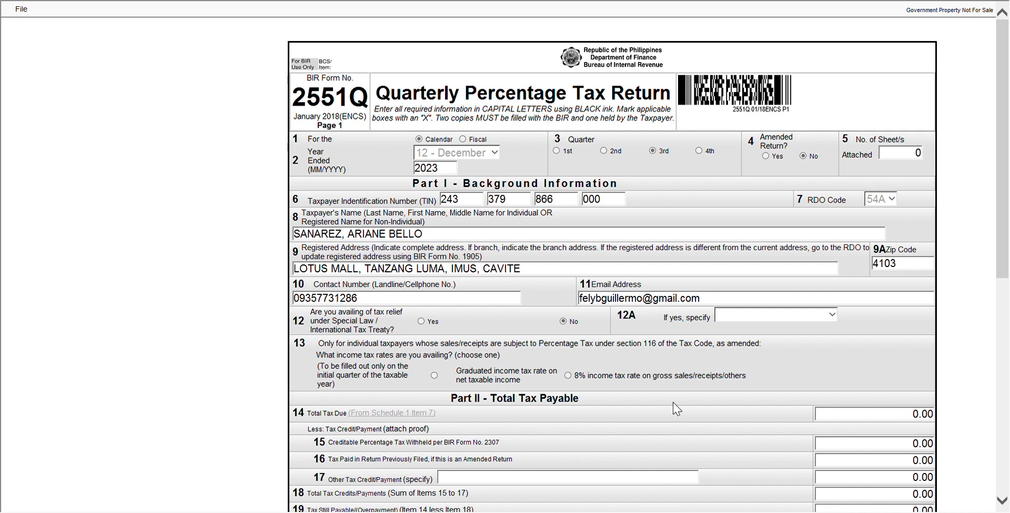
left_click(28, 10)
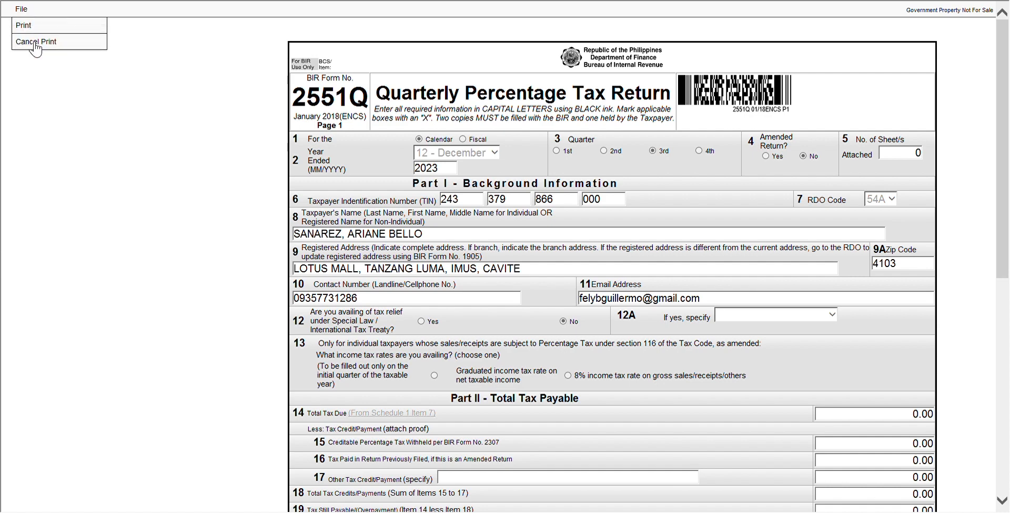
left_click(36, 42)
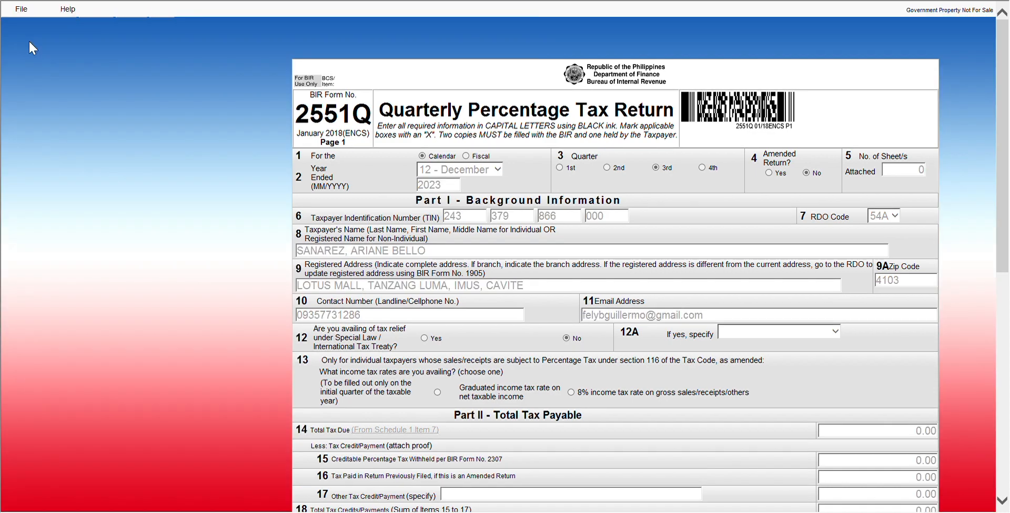
- Go back to the main profile screen and pick BIR Form 1601EQ from the forms list
left_click(1002, 500)
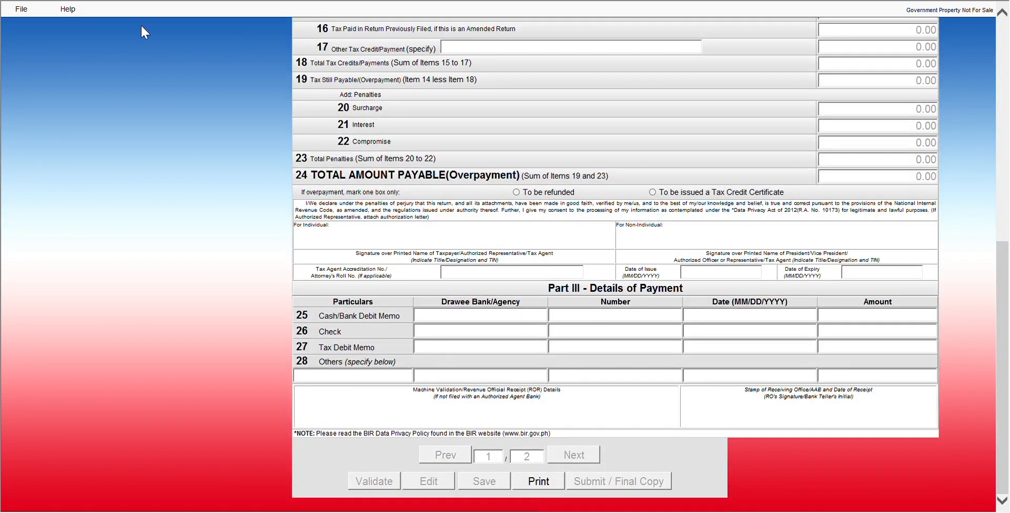
left_click(25, 14)
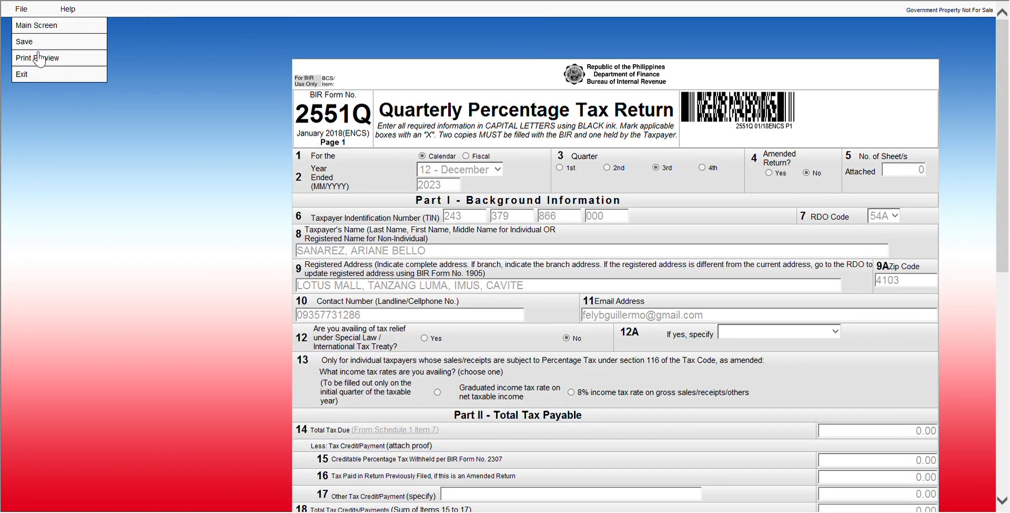
left_click(64, 28)
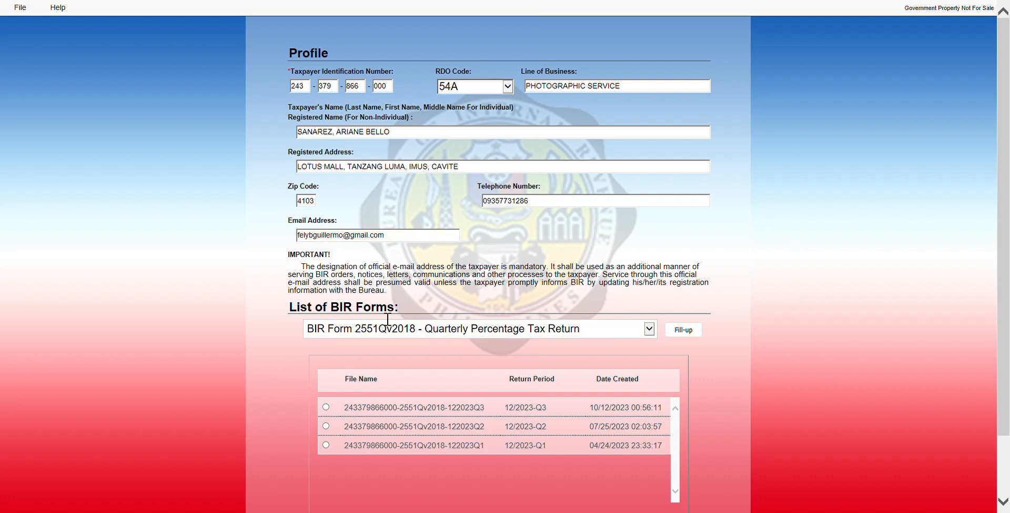
left_click(653, 332)
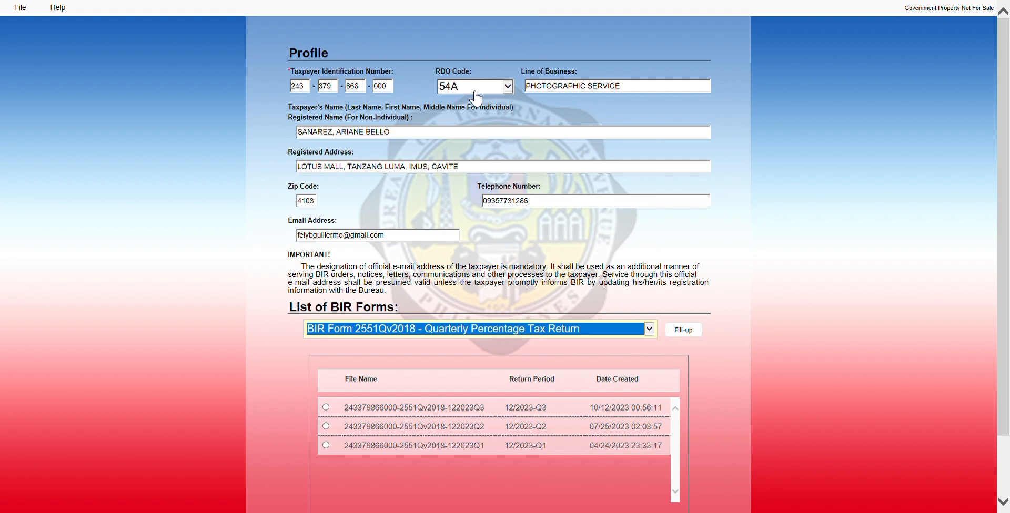
scroll(476, 98, "up", 5)
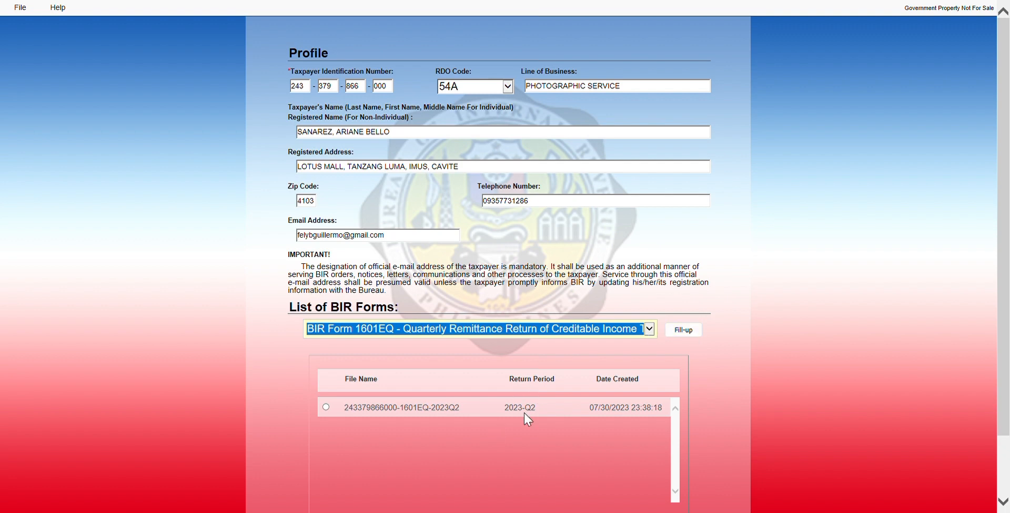
- Start a new 1601-EQ return for the selected 1601EQ form
left_click(688, 335)
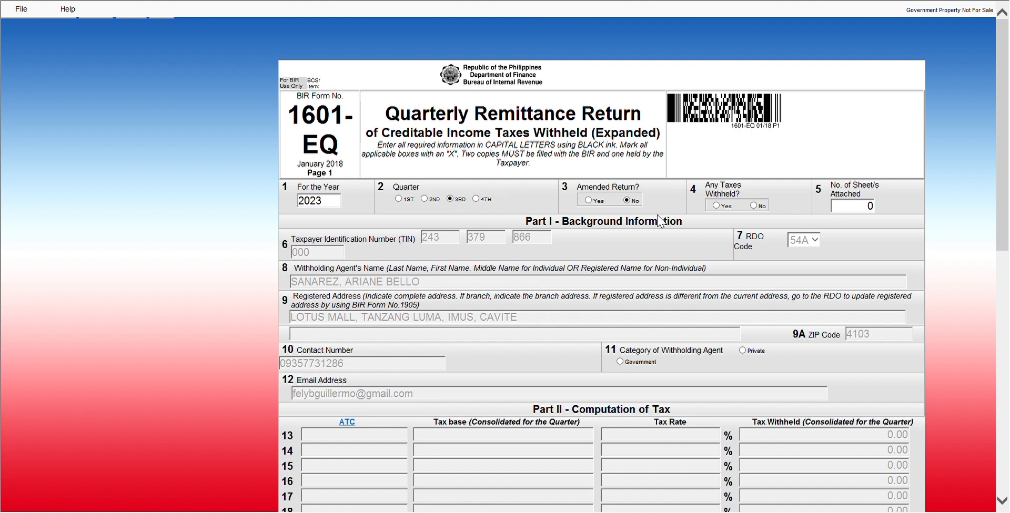
- Answer No to item 4, validate the 1601-EQ at 0.00 amounts, and submit it as final copy
left_click(753, 205)
left_click(1007, 358)
left_click_drag(1008, 358, 1008, 445)
left_click(351, 468)
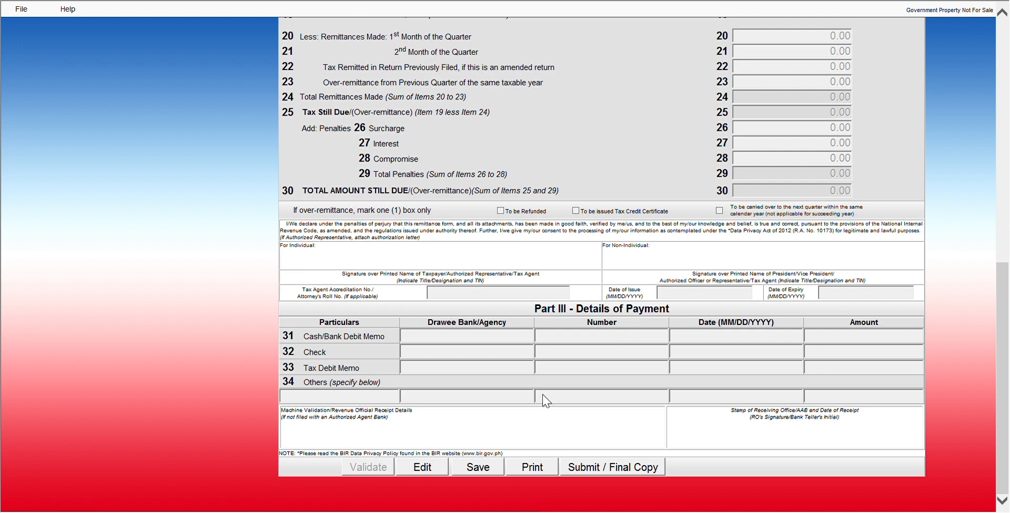
left_click(585, 472)
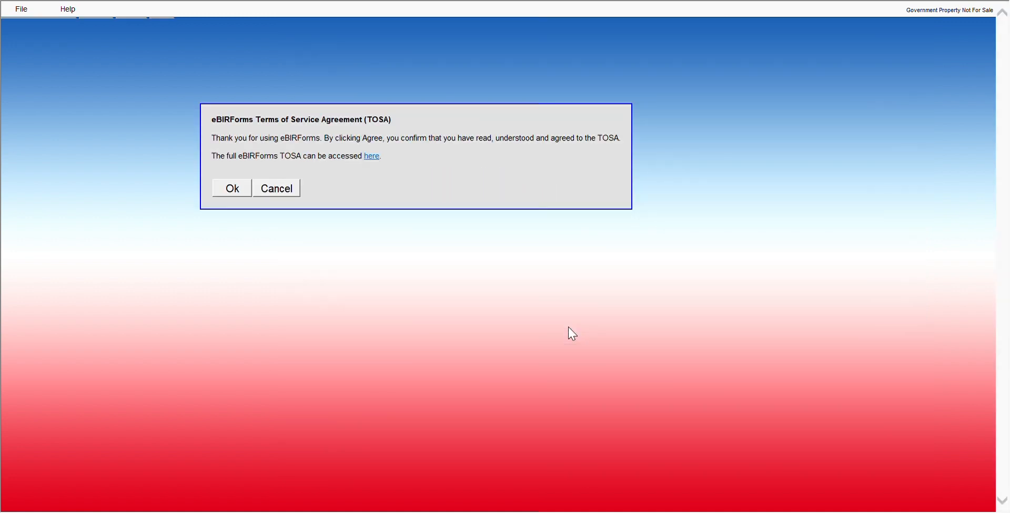
- Accept the Terms of Service, wait for the upload, and close the ePay notice
left_click(232, 190)
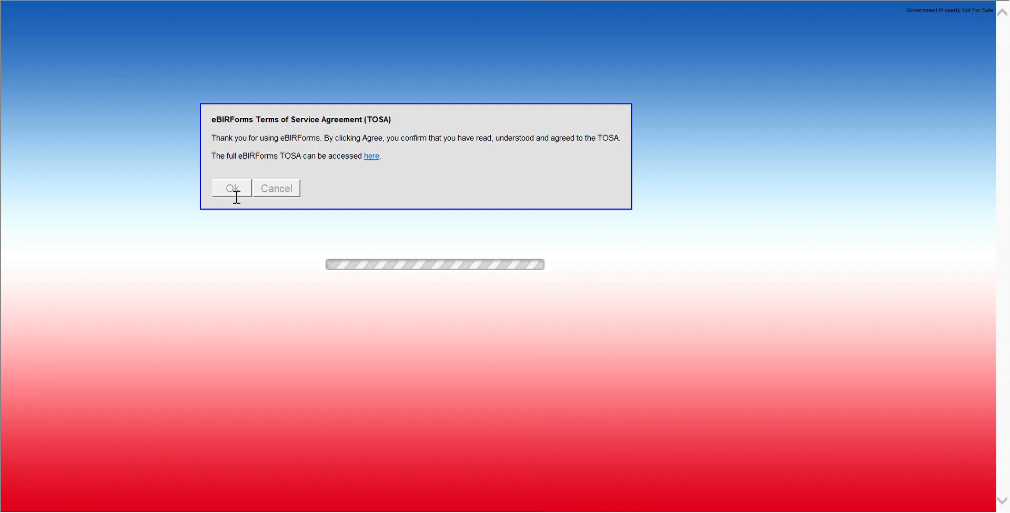
left_click(235, 197)
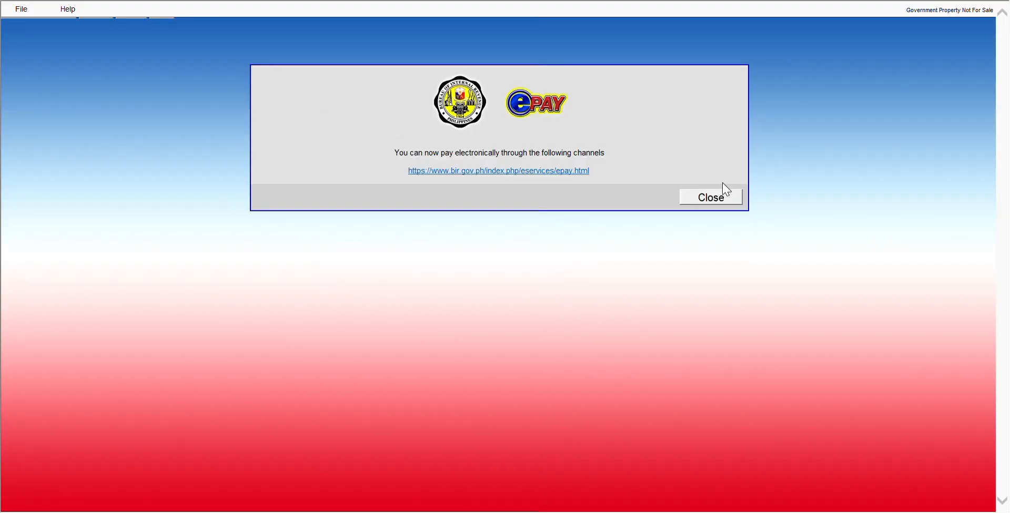
left_click(718, 200)
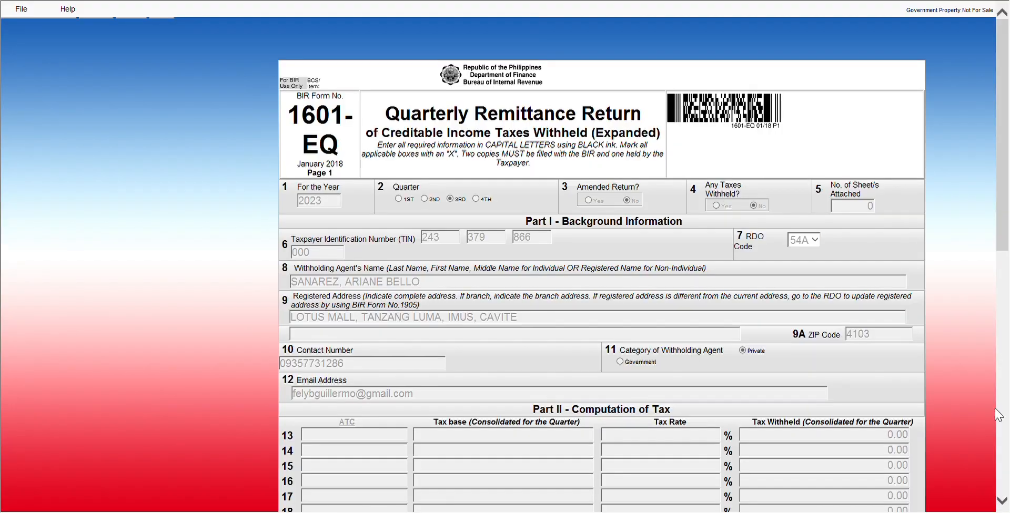
- Print the submitted 1601-EQ return from its print preview, then cancel the preview
scroll(1003, 502, "down", 15)
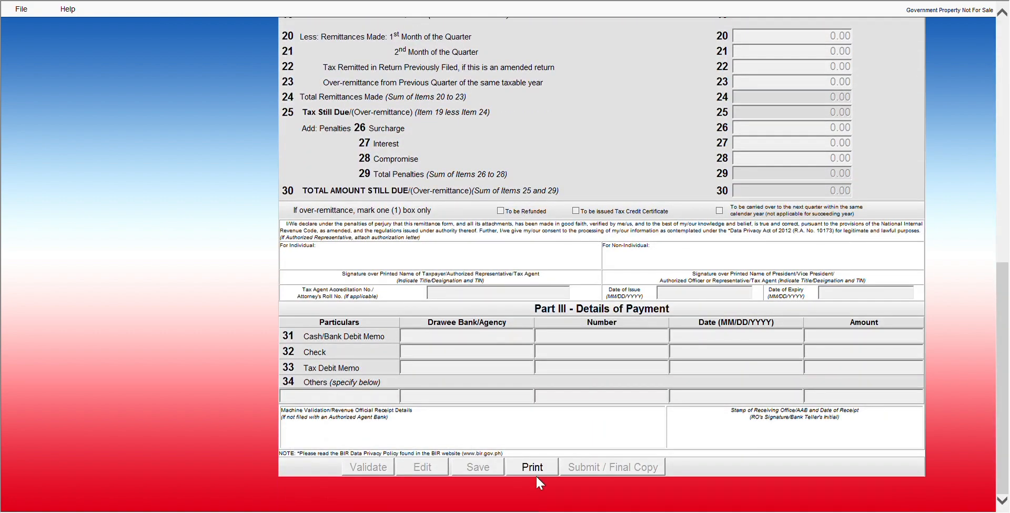
left_click(534, 469)
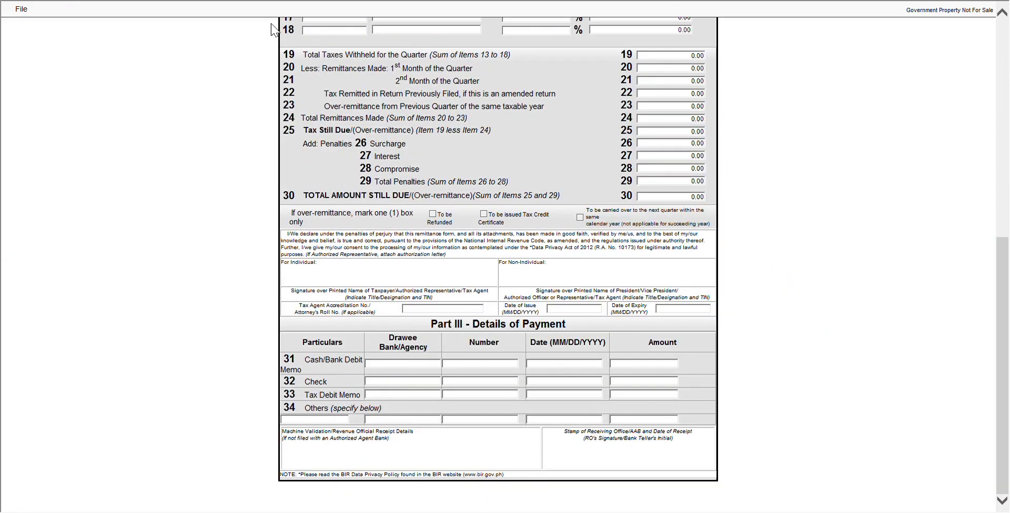
left_click(21, 9)
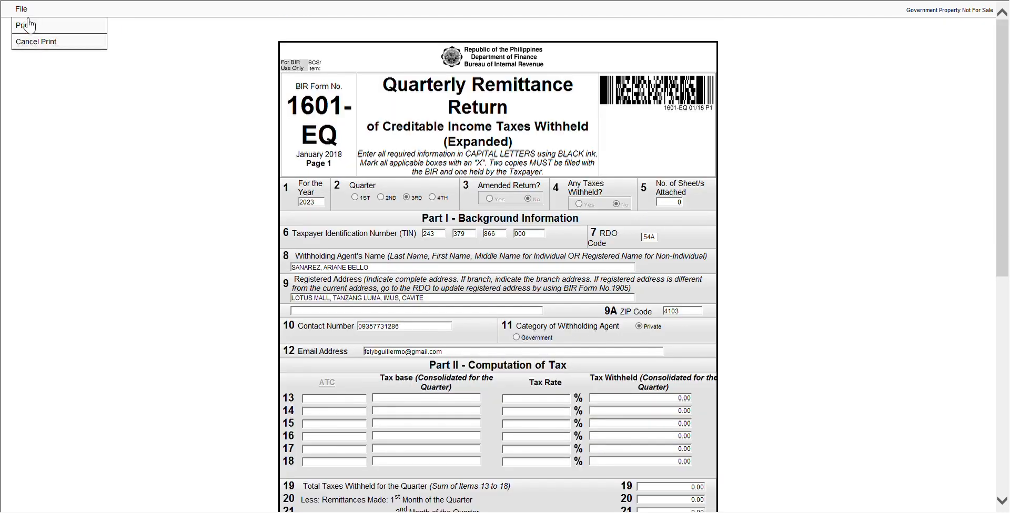
left_click(28, 28)
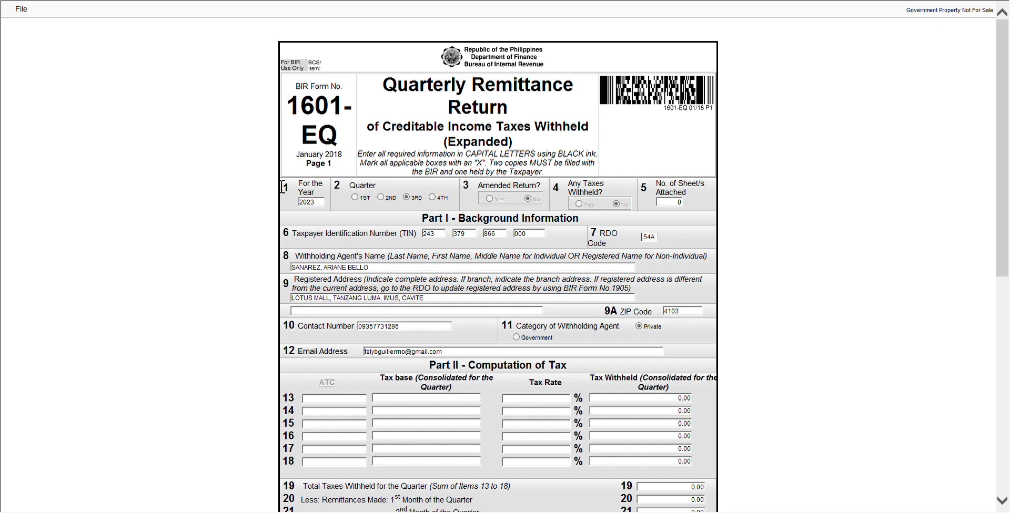
left_click(26, 9)
left_click(26, 39)
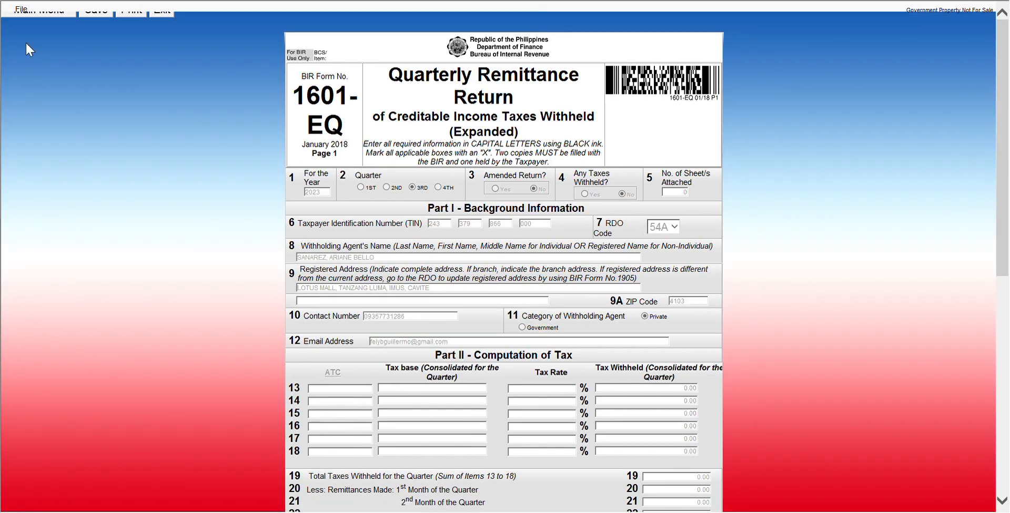
- Return to the main screen and start a new BIR Form 1701Qv2018 return
left_click(21, 9)
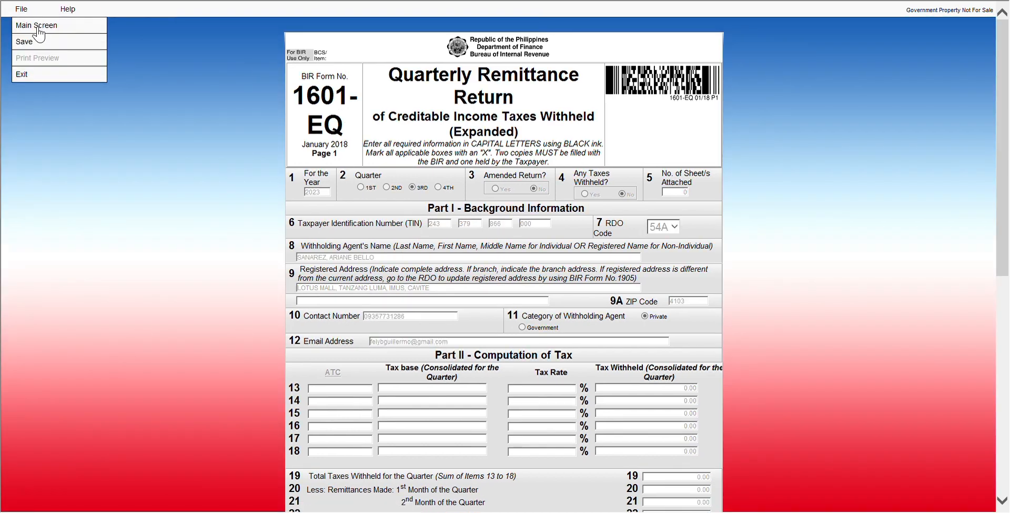
left_click(38, 26)
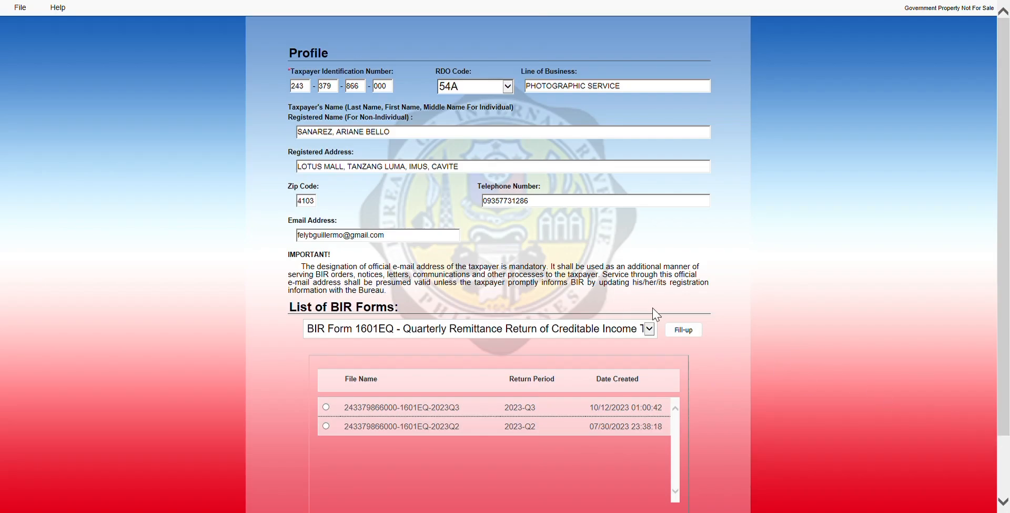
left_click(655, 331)
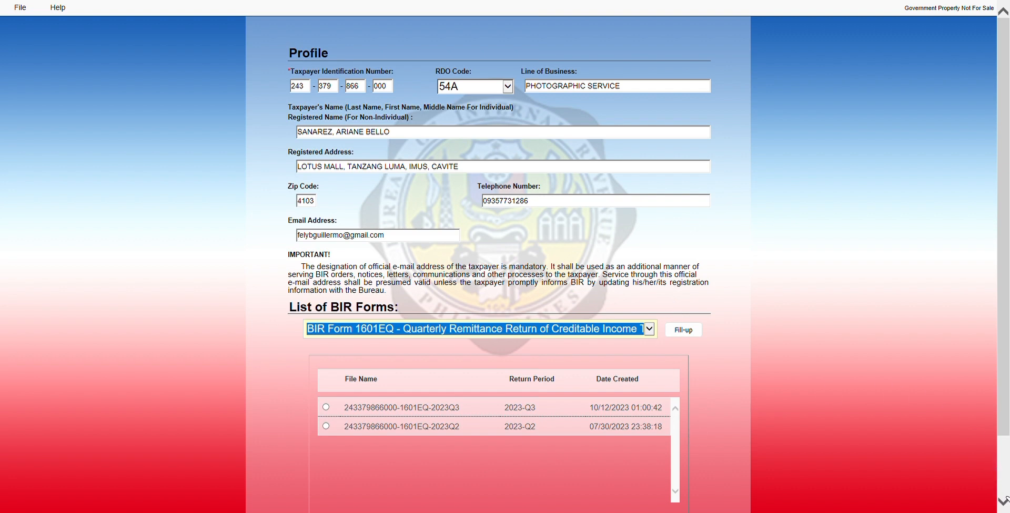
left_click(343, 390)
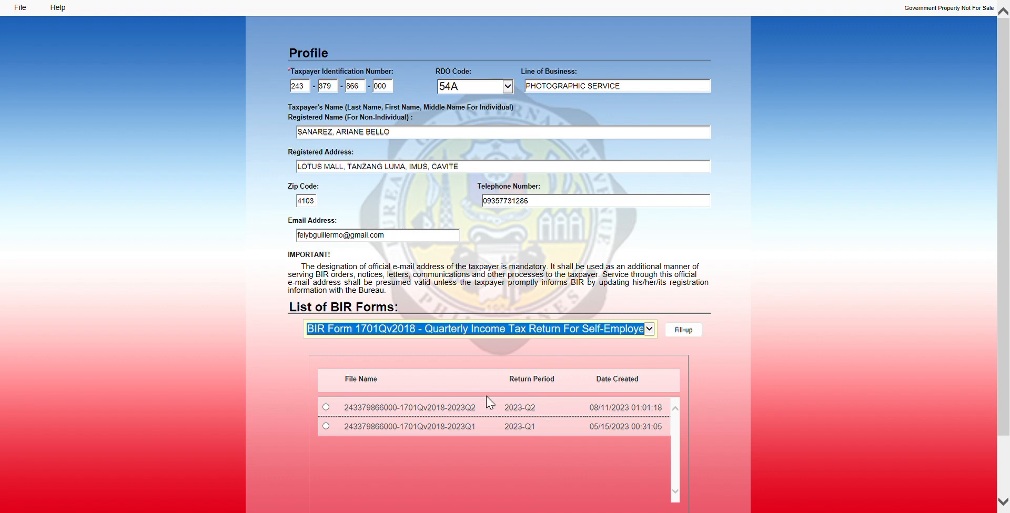
left_click(693, 331)
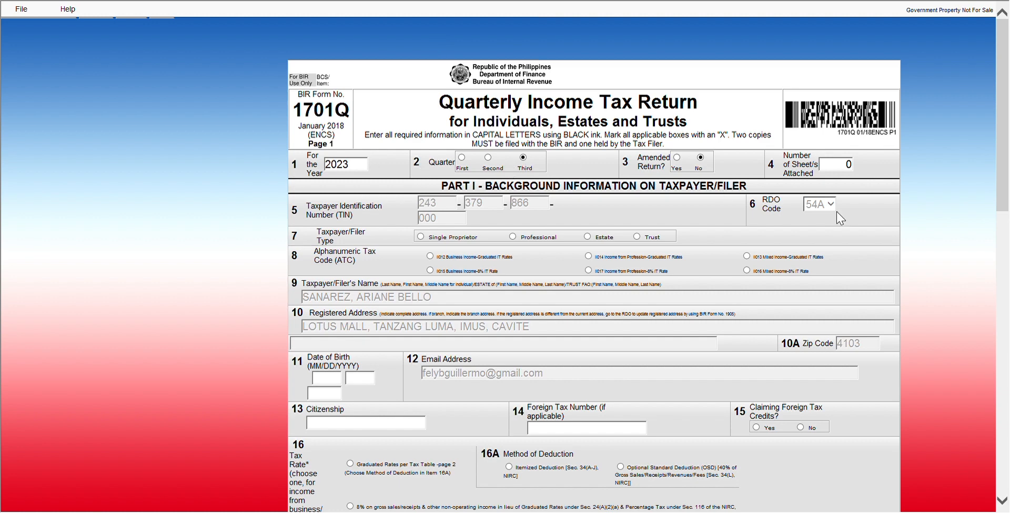
- Set taxpayer type to Single Proprietor, enter 02, and citizenship FILIPINO
left_click(421, 237)
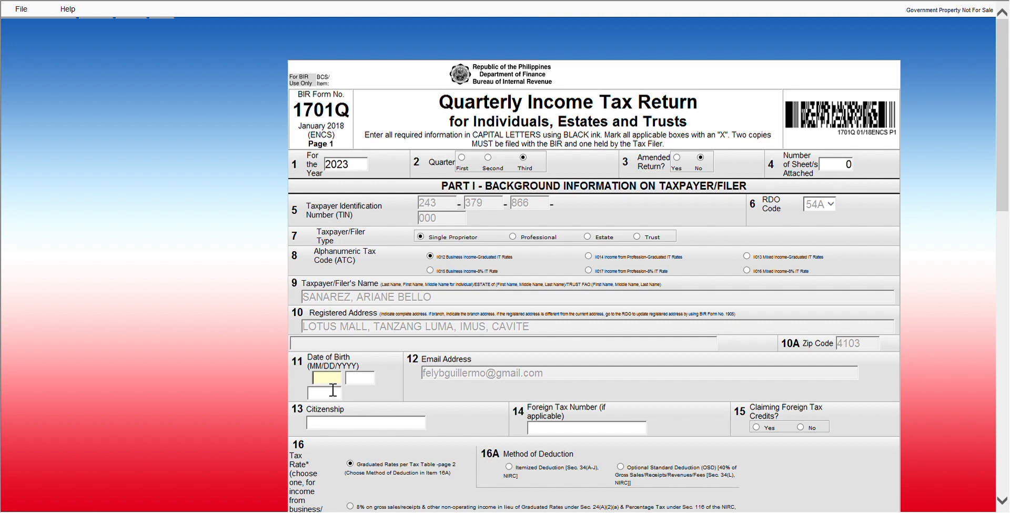
type("02")
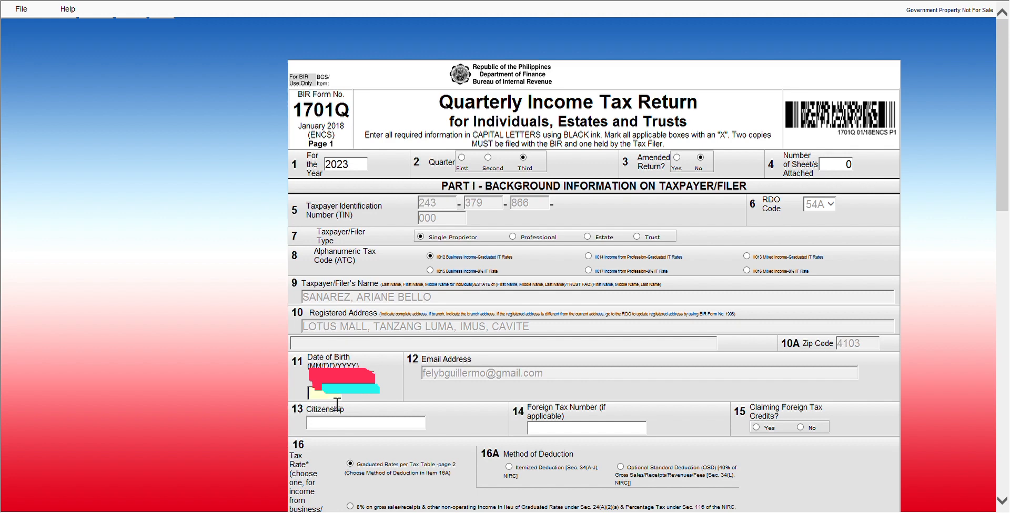
type("198")
type("FILI")
type("PINO")
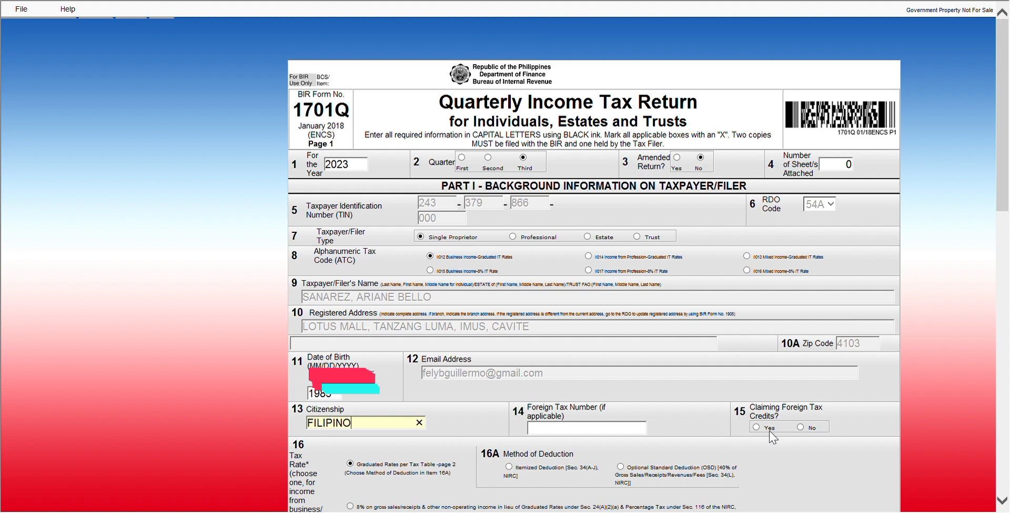
- Answer No to foreign tax credits and choose the Optional Standard Deduction method
left_click(800, 428)
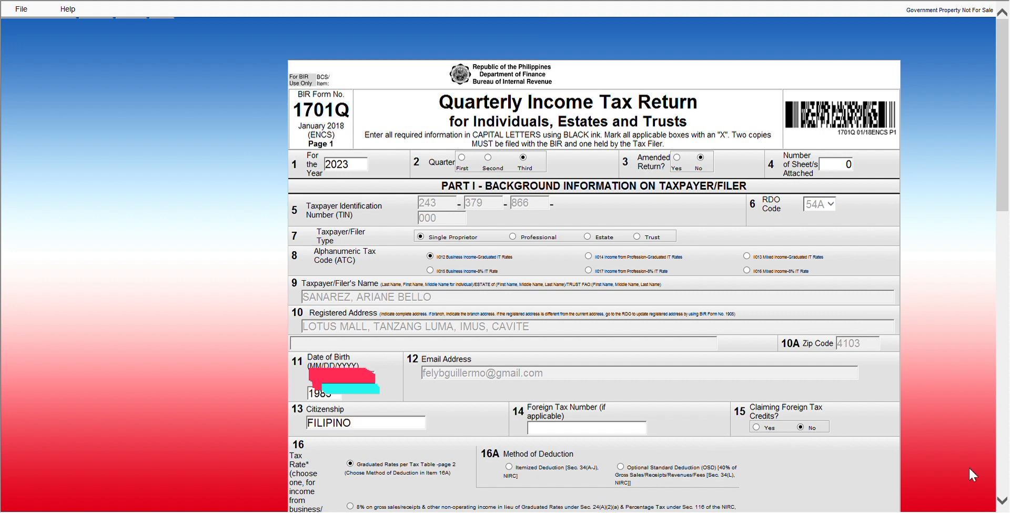
left_click(1004, 500)
left_click(1005, 500)
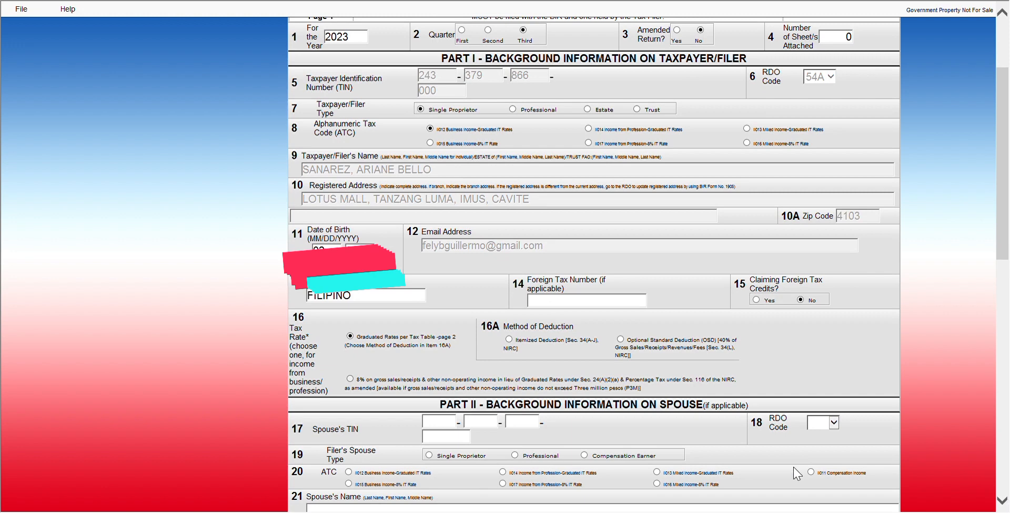
left_click(620, 339)
left_click(1002, 502)
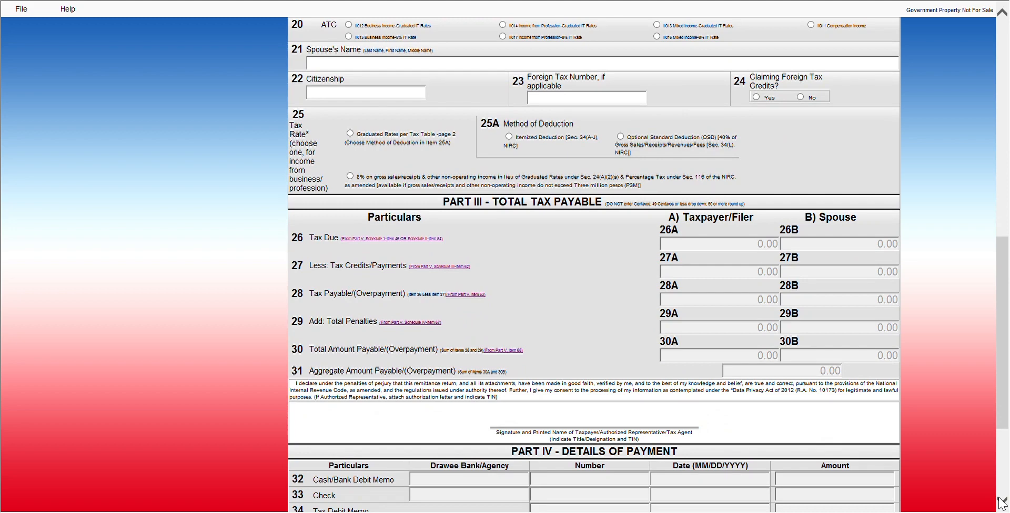
left_click(1002, 502)
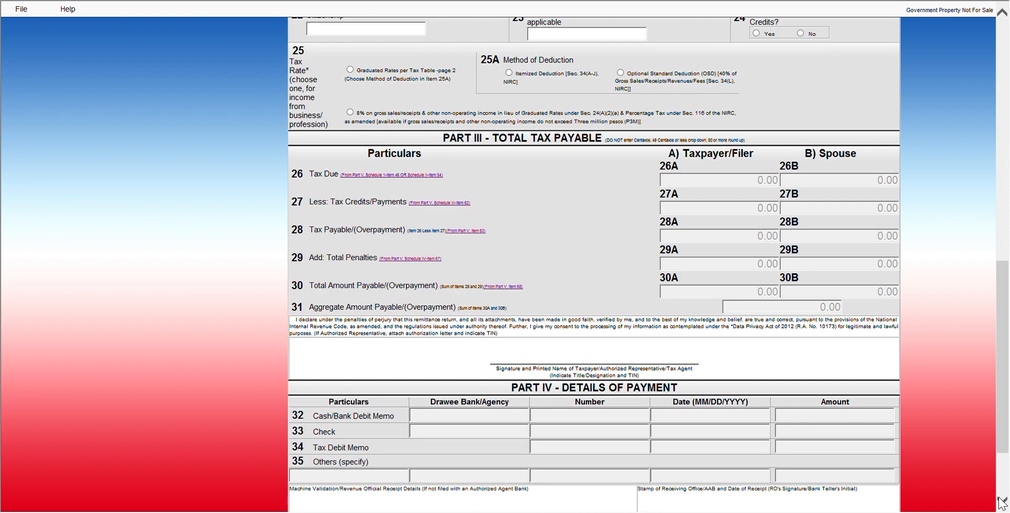
left_click(1002, 502)
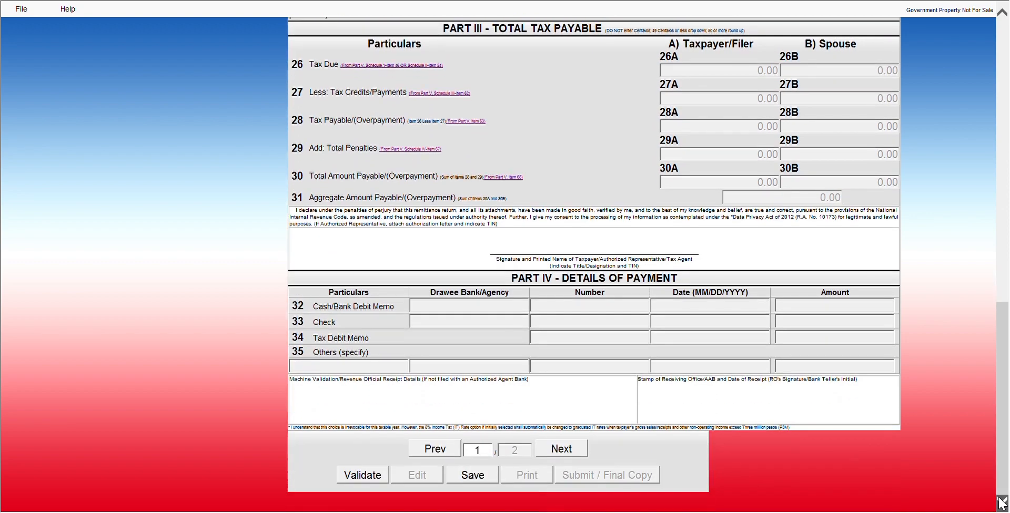
- Review page 2 of the 1701Q return, validate it, and go back to page 1
left_click(563, 456)
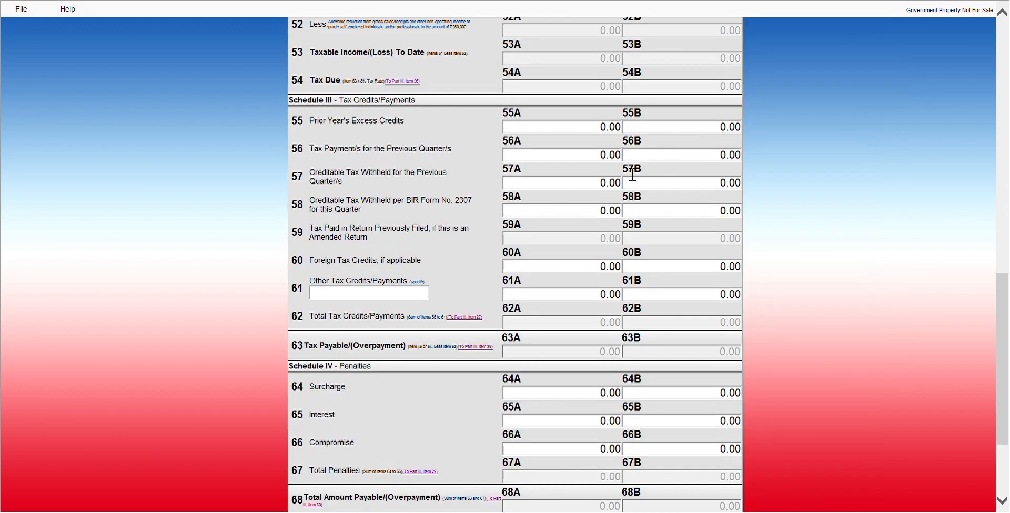
scroll(632, 175, "up", 9)
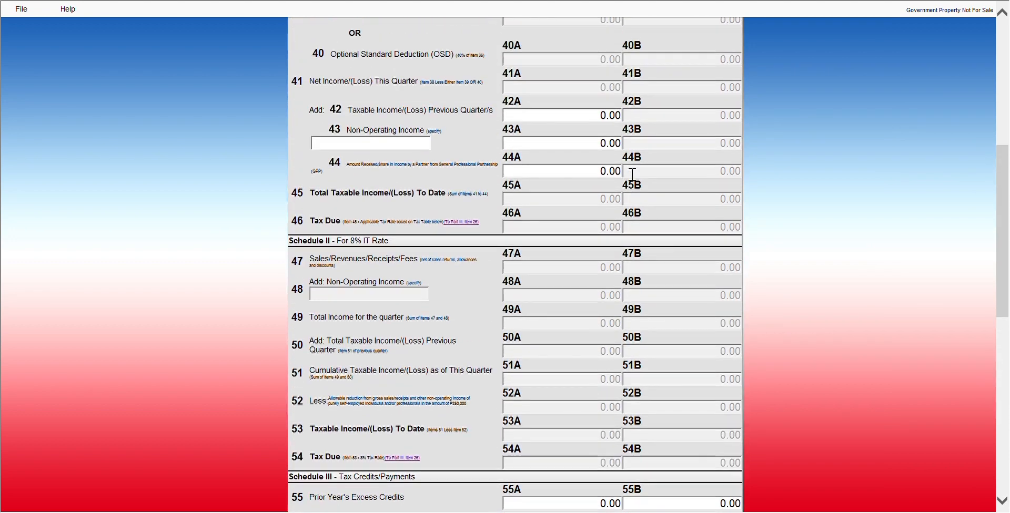
scroll(630, 173, "up", 2)
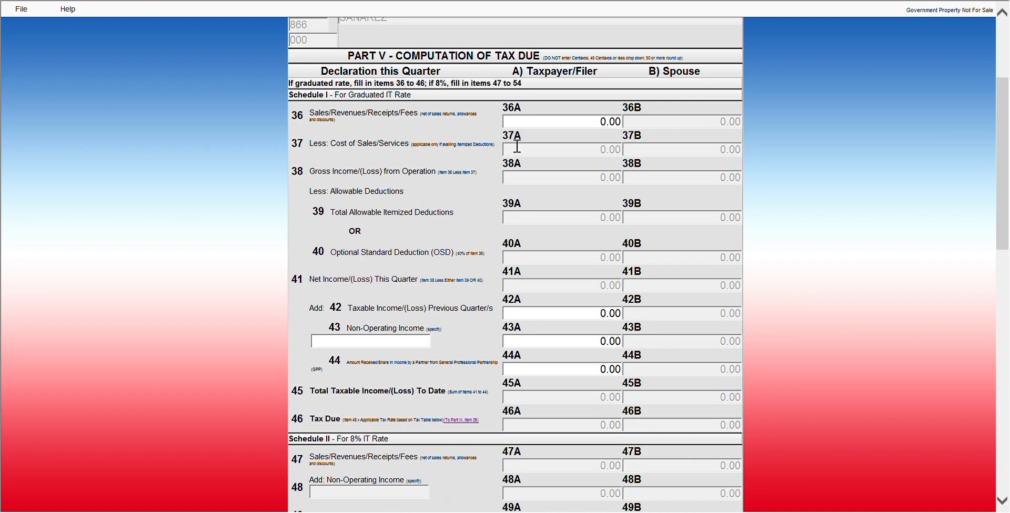
scroll(516, 263, "down", 11)
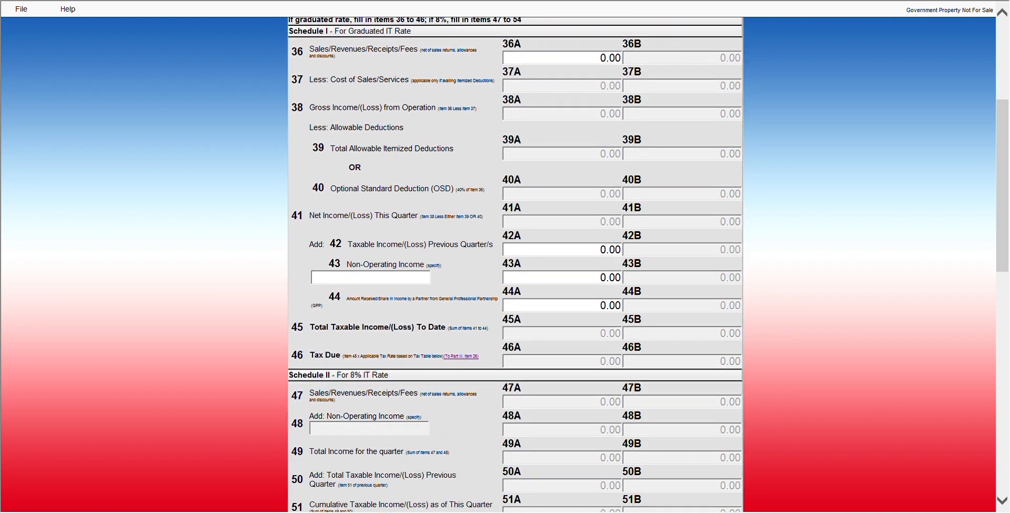
scroll(515, 263, "down", 3)
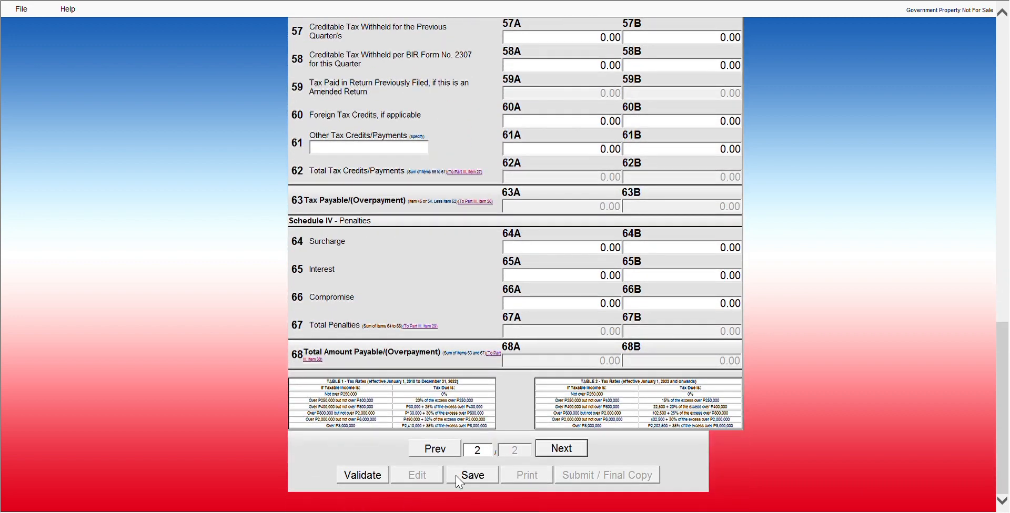
left_click(356, 483)
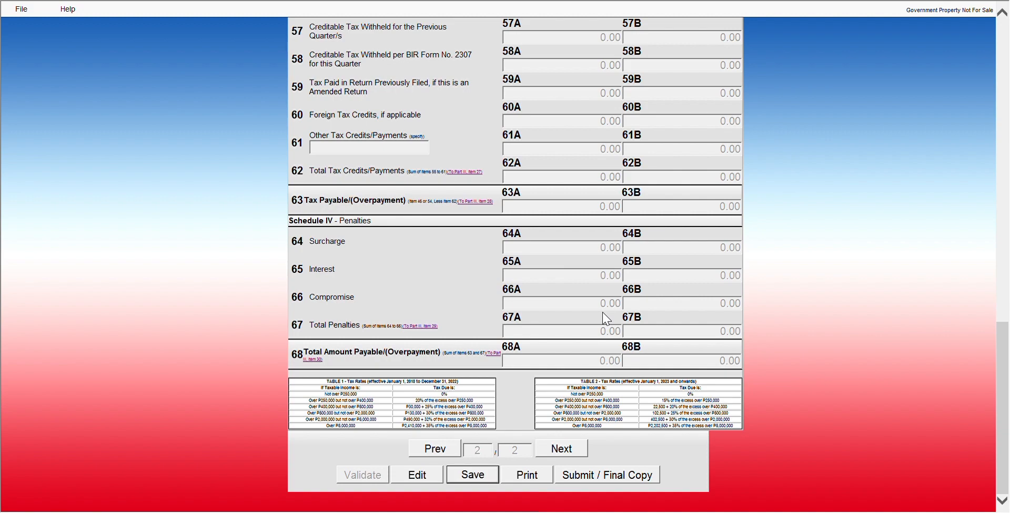
left_click(443, 453)
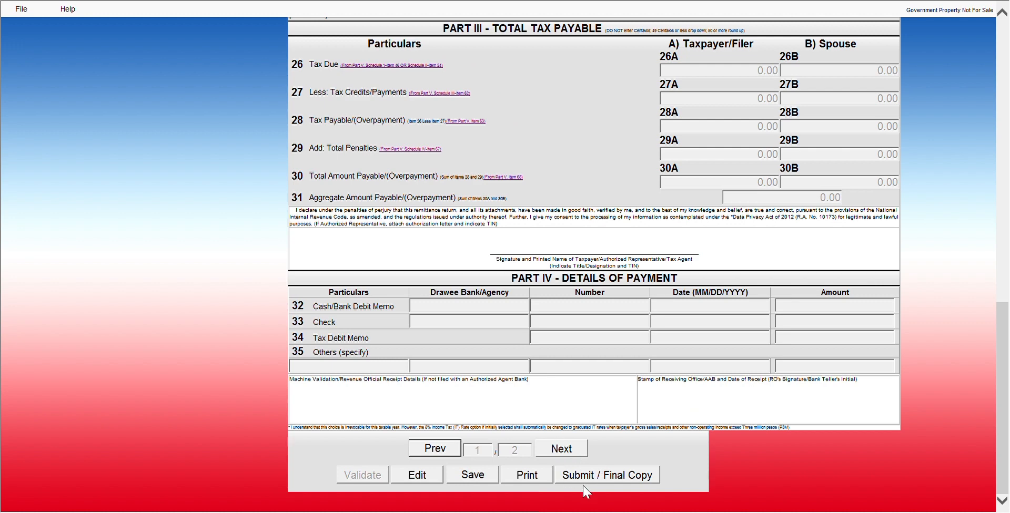
- Submit the 1701Q return as final copy and accept the Terms of Service
left_click(595, 479)
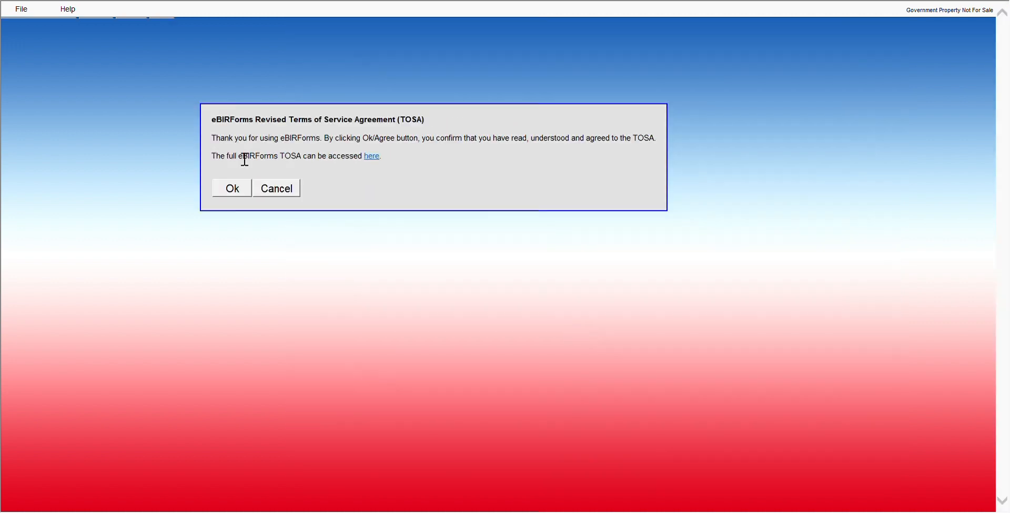
left_click(242, 192)
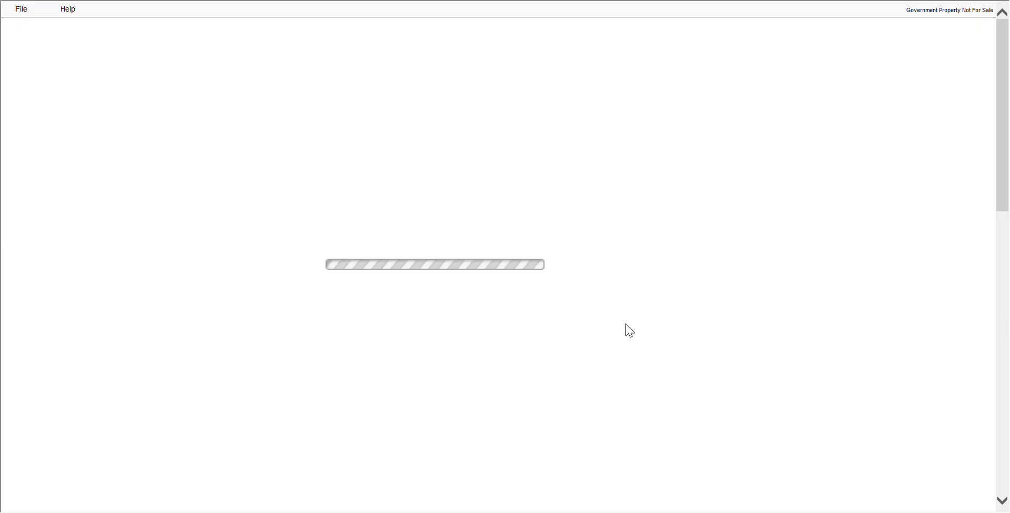
scroll(593, 263, "down", 12)
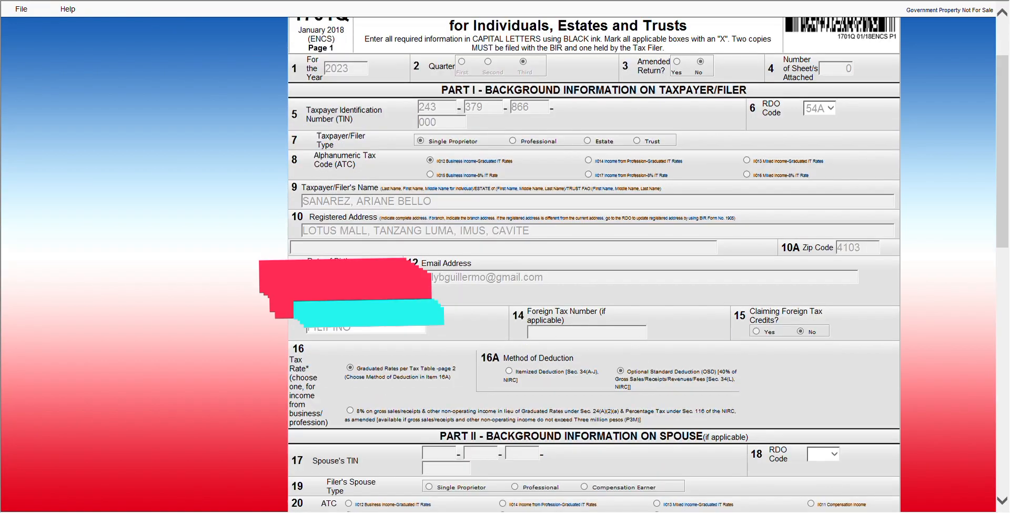
- Submit the 1701Q final copy, dismiss the ePay notice, and show the print layout
scroll(593, 263, "down", 5)
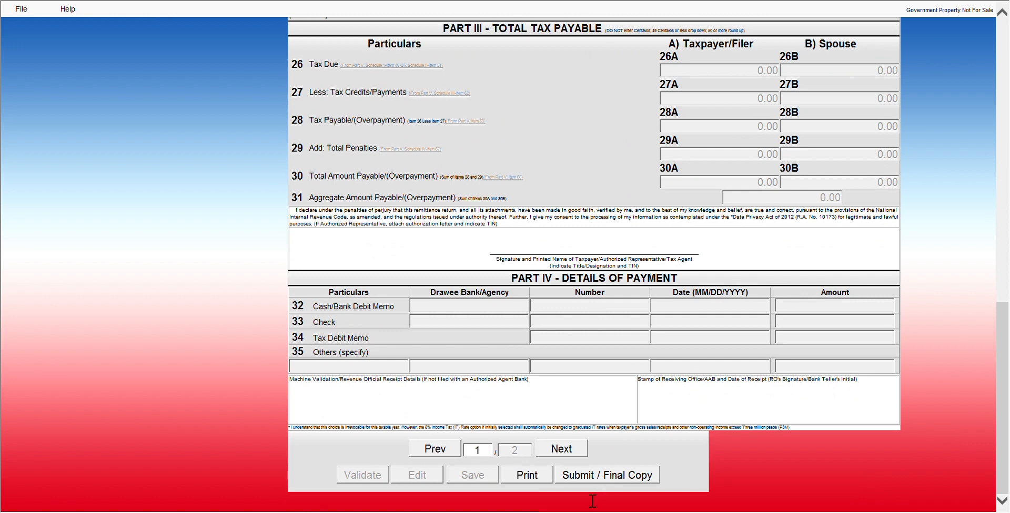
left_click(576, 477)
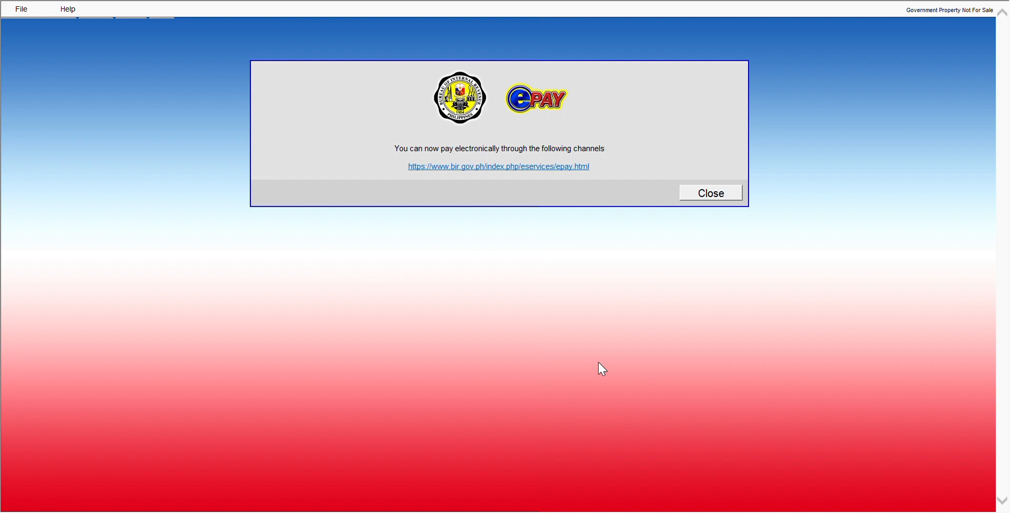
left_click(710, 195)
scroll(618, 299, "down", 10)
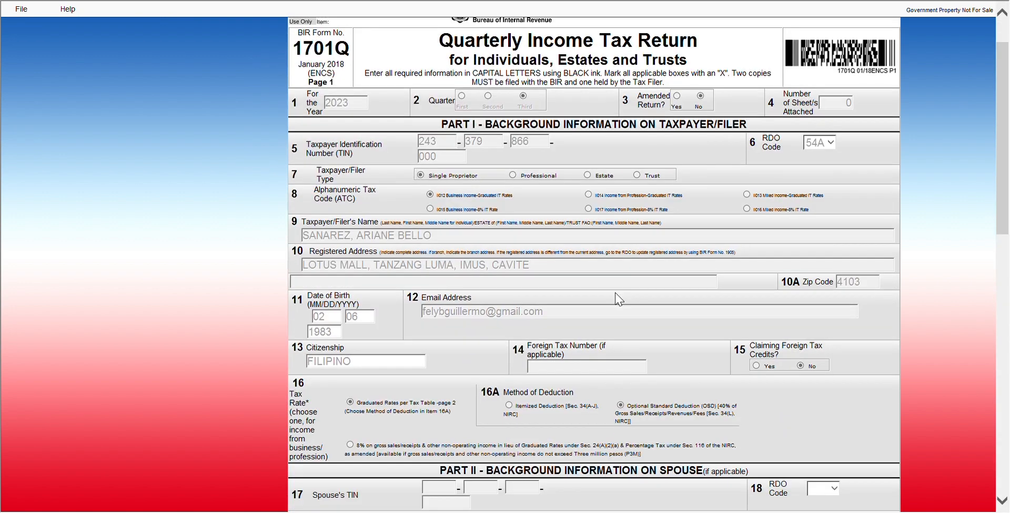
scroll(618, 299, "down", 4)
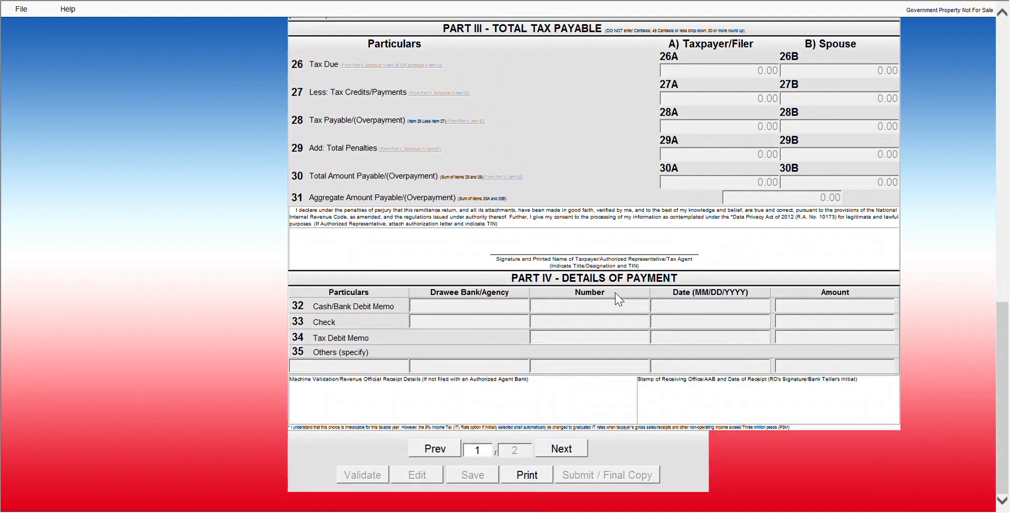
left_click(526, 475)
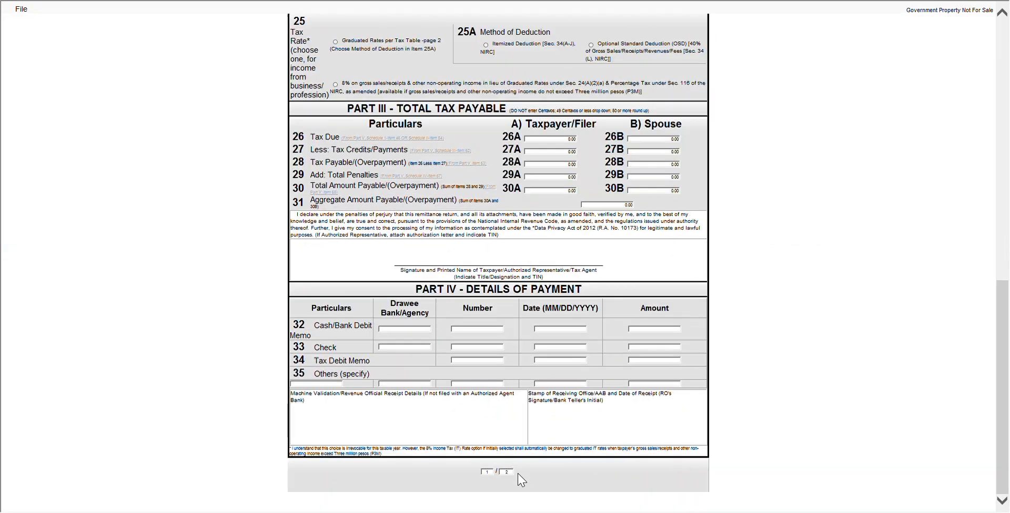
- Print the previewed 1701Q return, then cancel the print preview
left_click(22, 10)
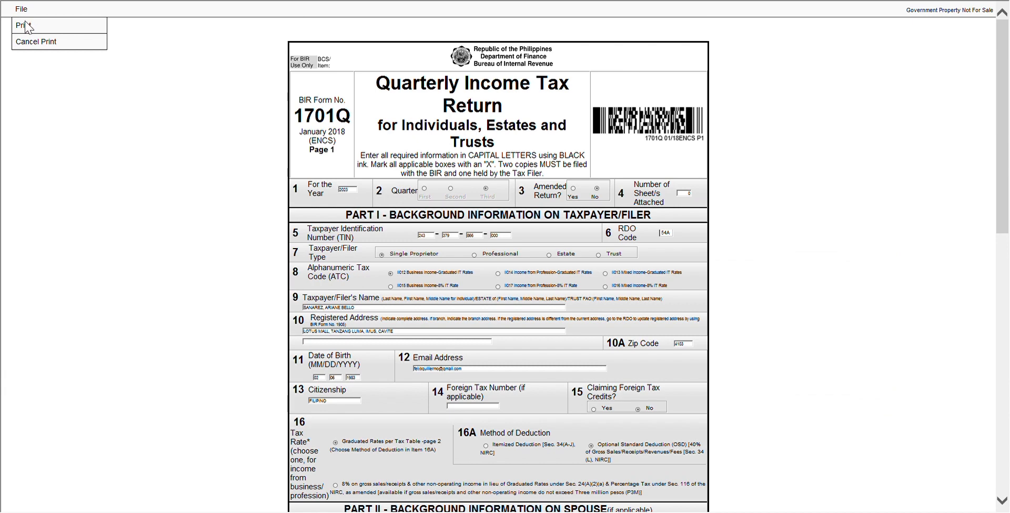
left_click(29, 25)
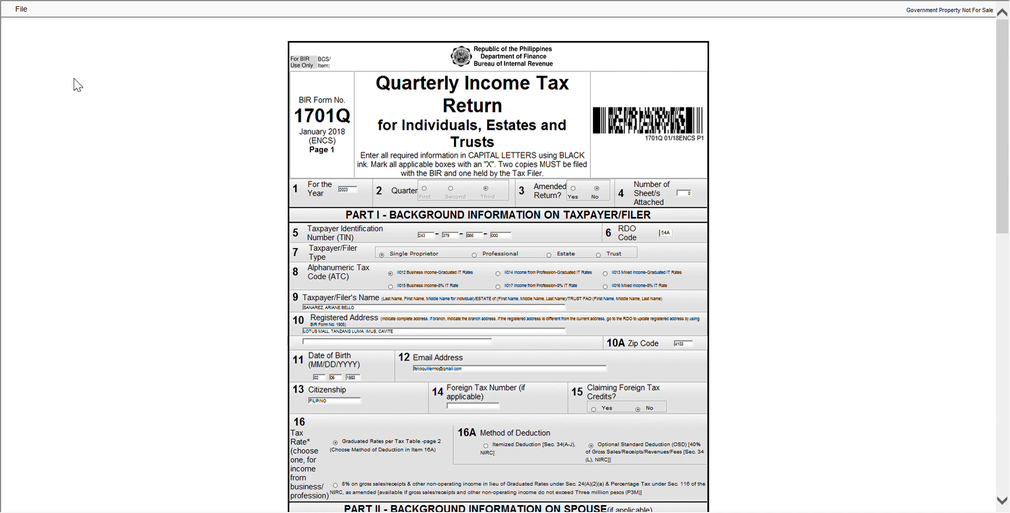
left_click(22, 11)
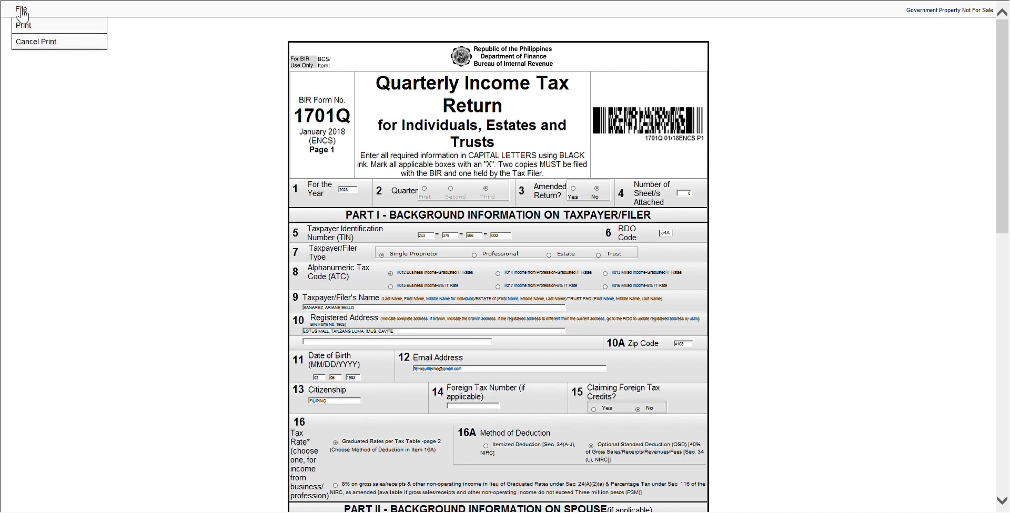
left_click(49, 44)
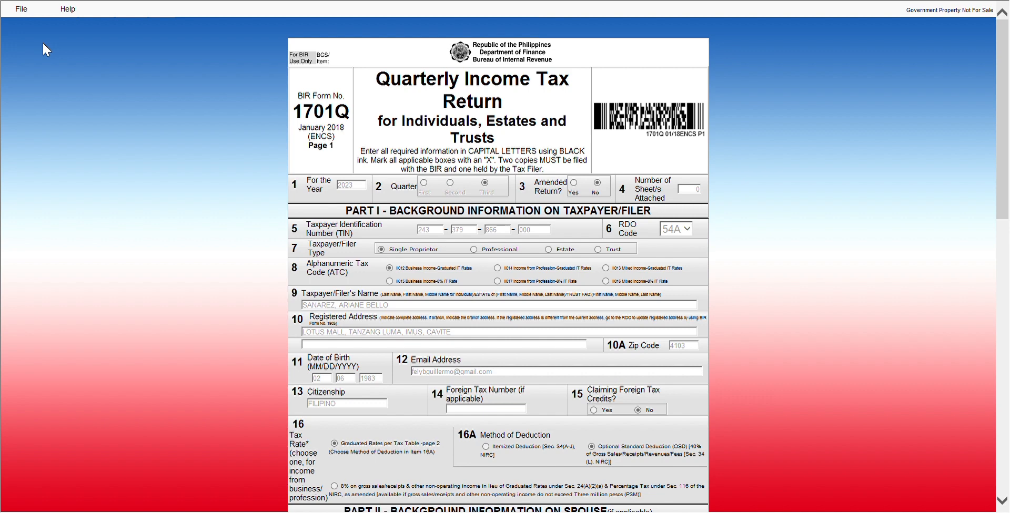
- Go back to the main profile screen listing the 2023 Q1, Q2 and Q3 1701Q files
left_click(28, 7)
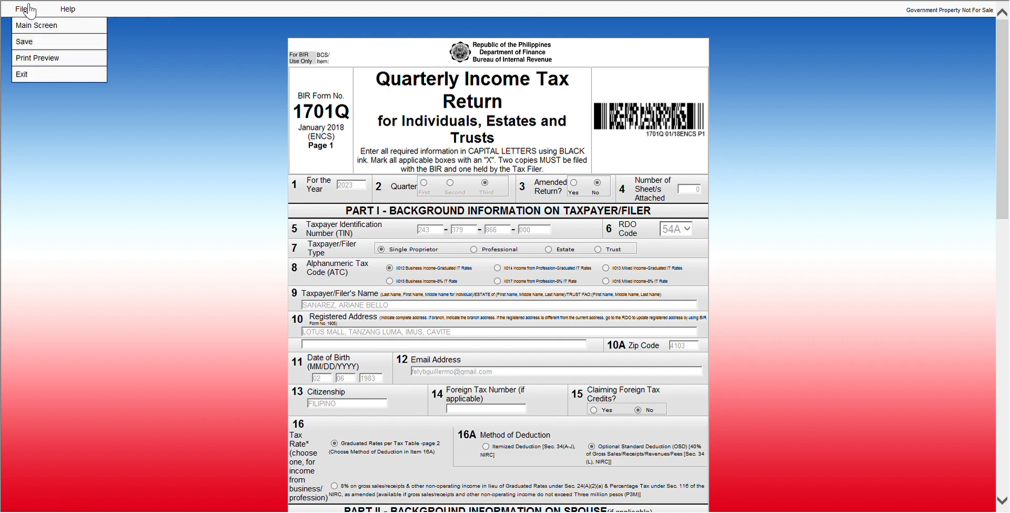
left_click(59, 27)
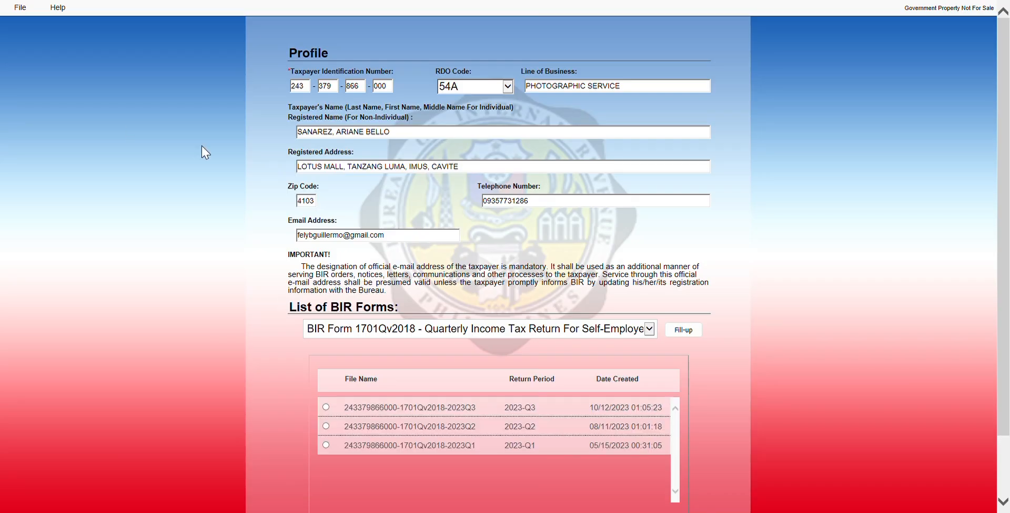
left_click(22, 8)
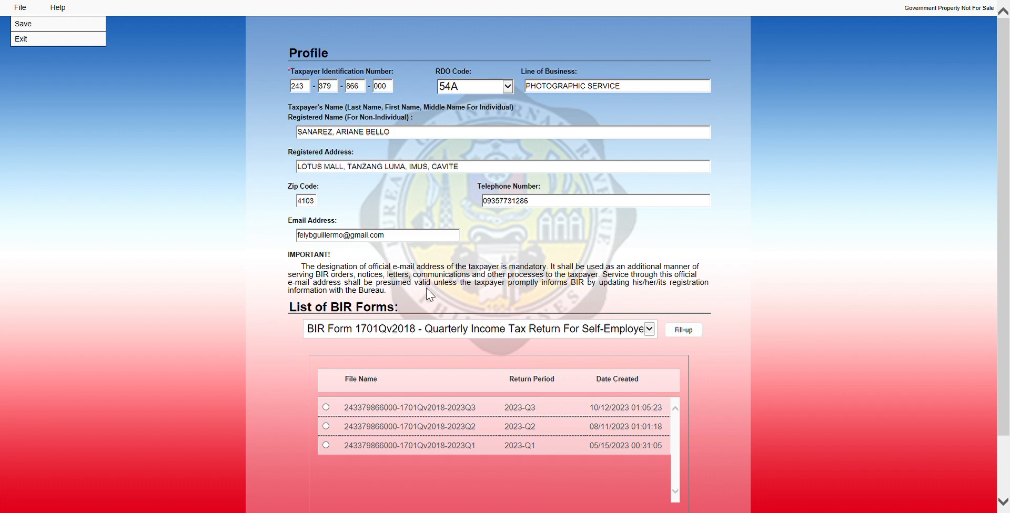
left_click(545, 315)
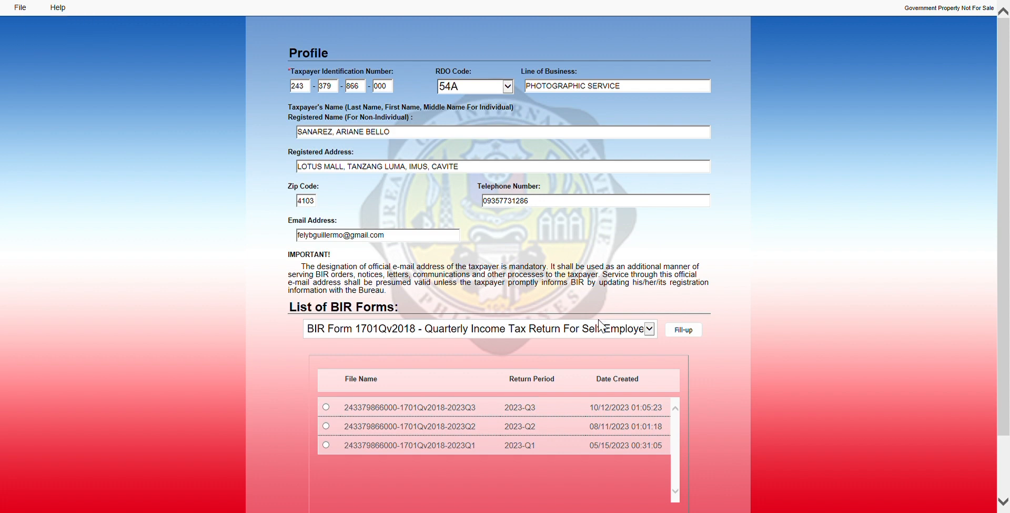